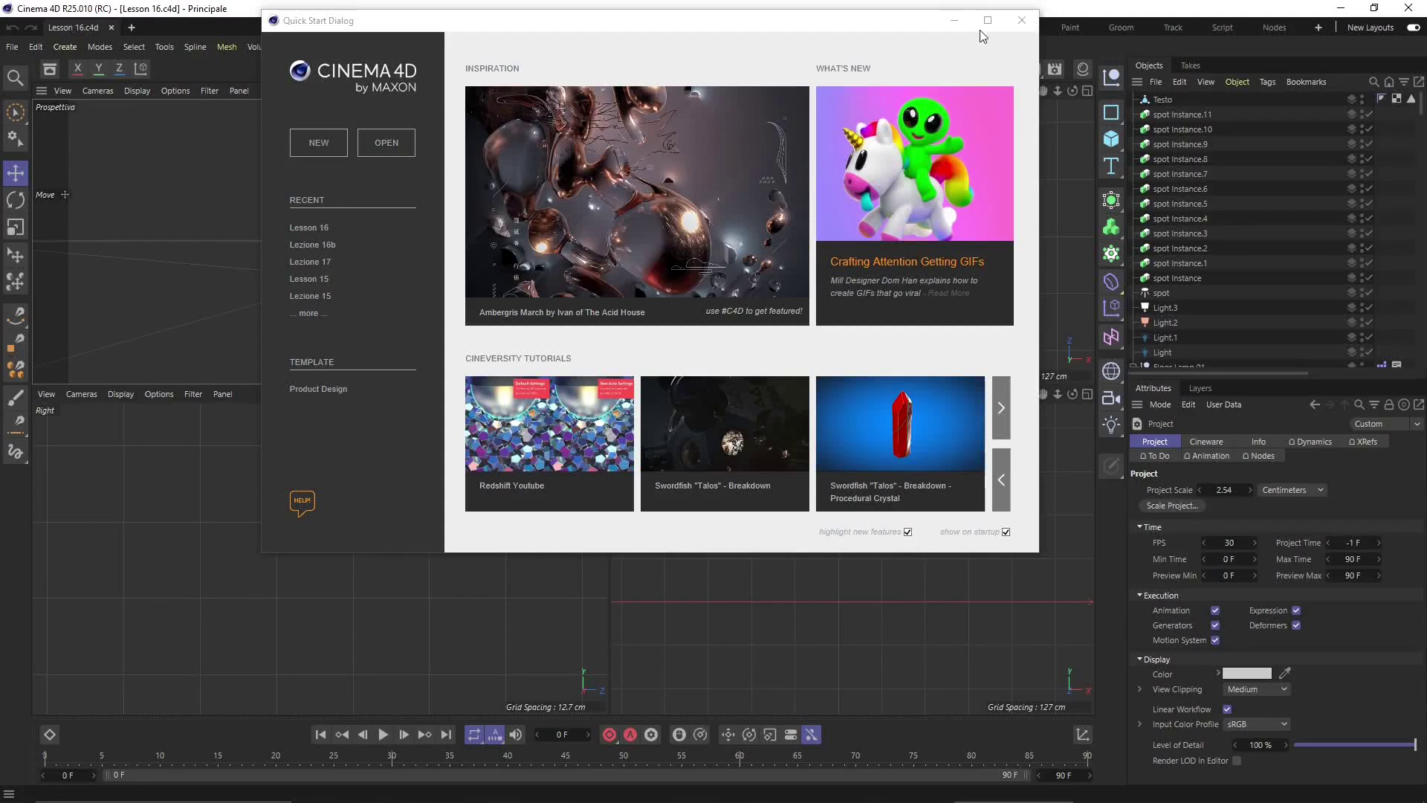
Step: Close the Quick Start dialog and select the CINEMA 4D text wall Gruppo.1 in the perspective view
{"action": "left_click", "coordinate": [1030, 20]}
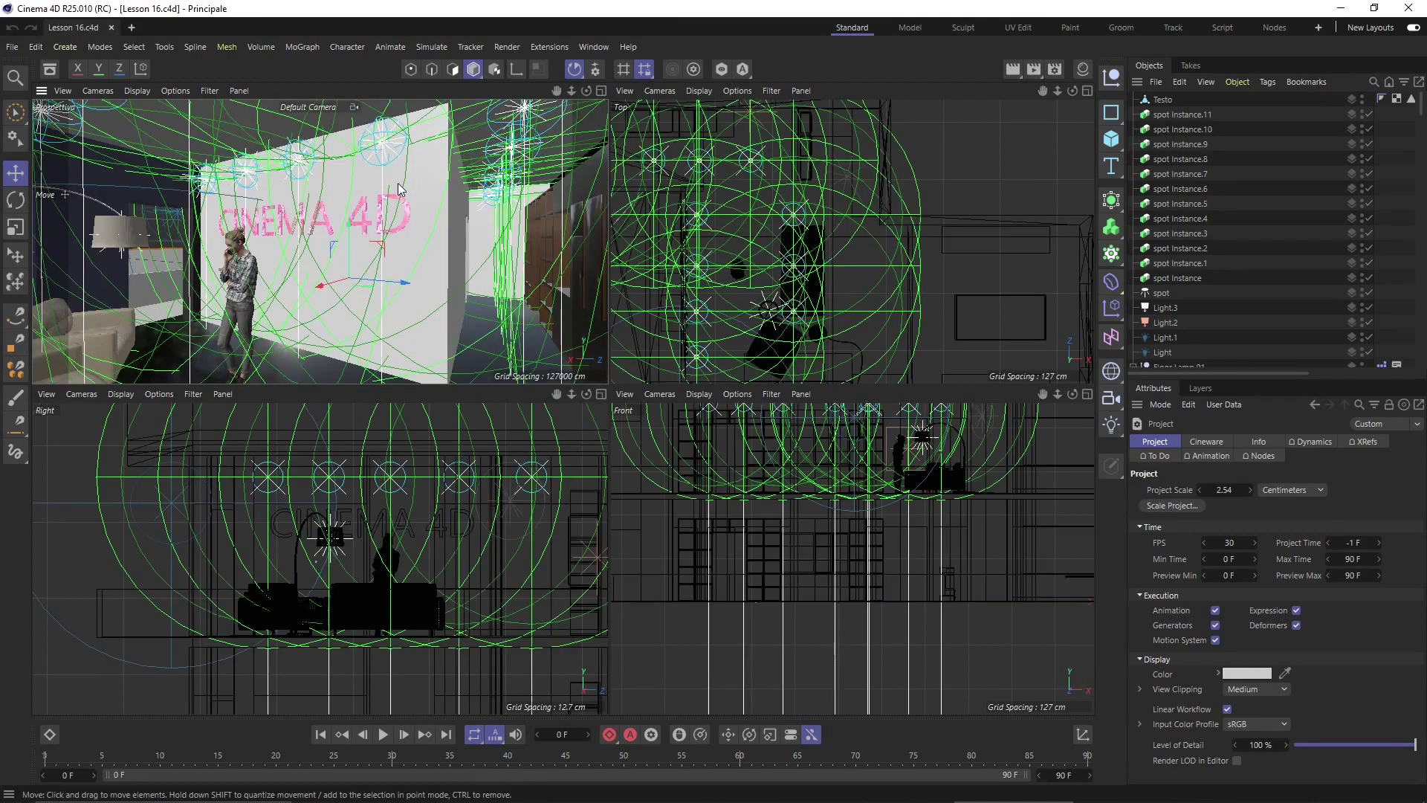
{"action": "left_click", "coordinate": [403, 205]}
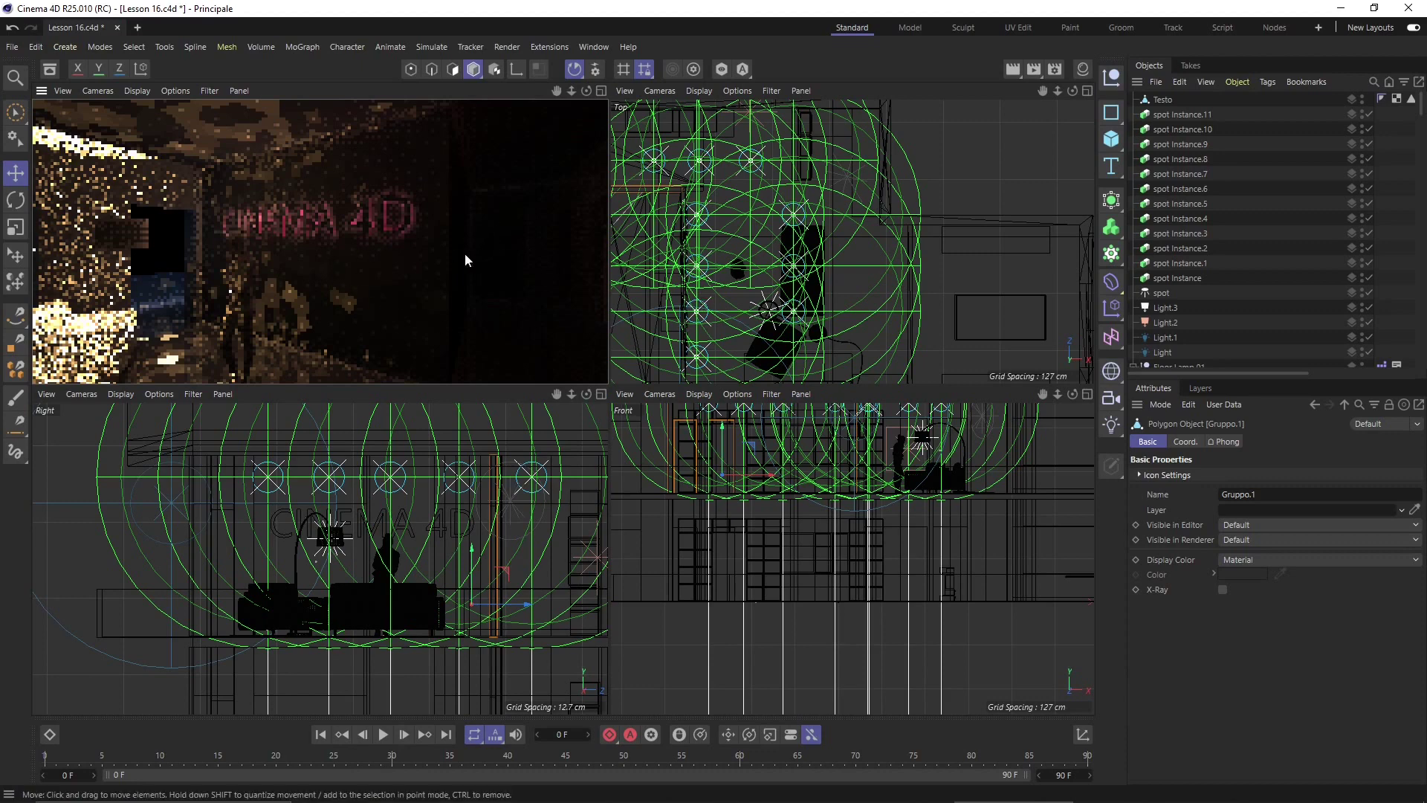
Step: Bring Chrome forward, move it right and down to uncover the render, and select the 'three point lighting' query
{"action": "key", "text": "alt+Tab"}
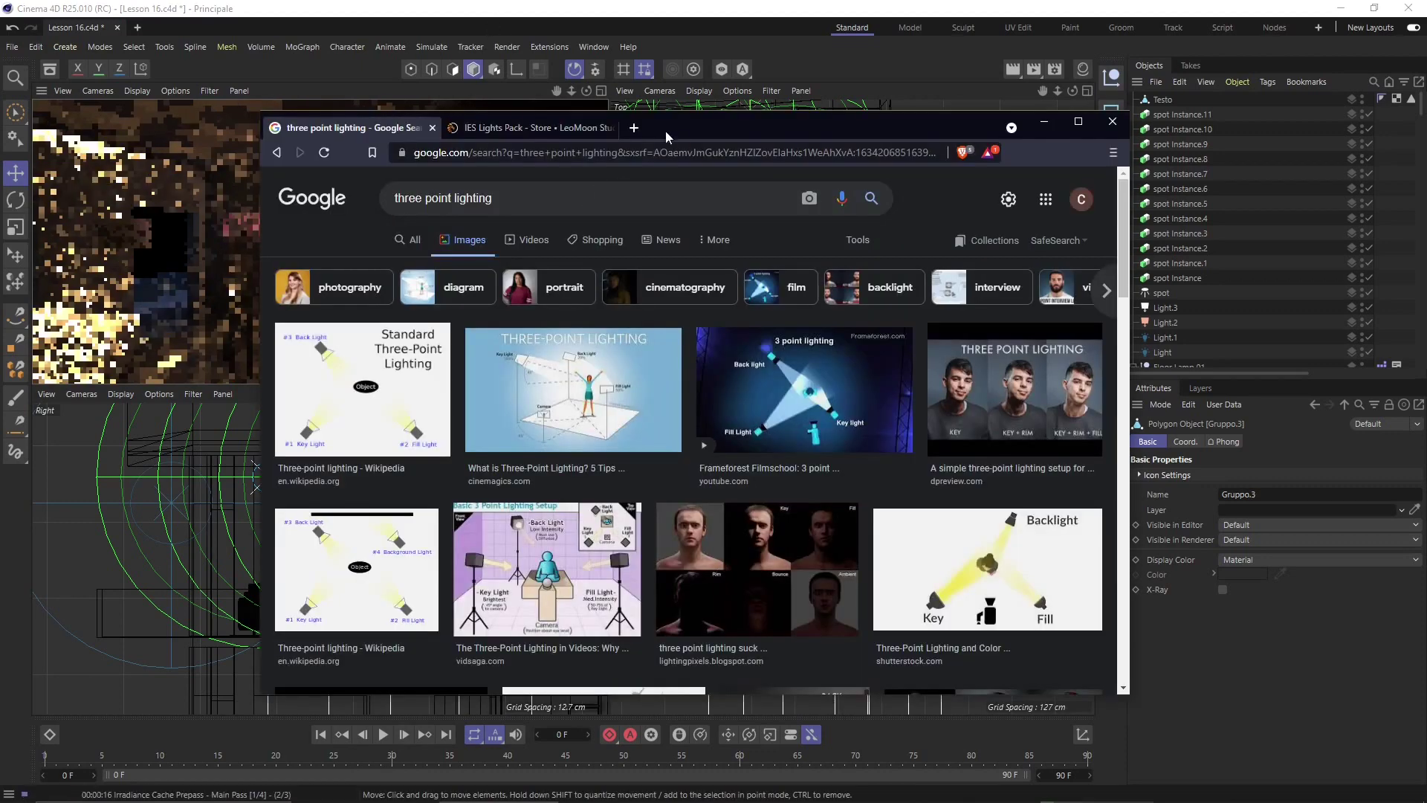
{"action": "left_click_drag", "start_coordinate": [671, 130], "coordinate": [711, 117]}
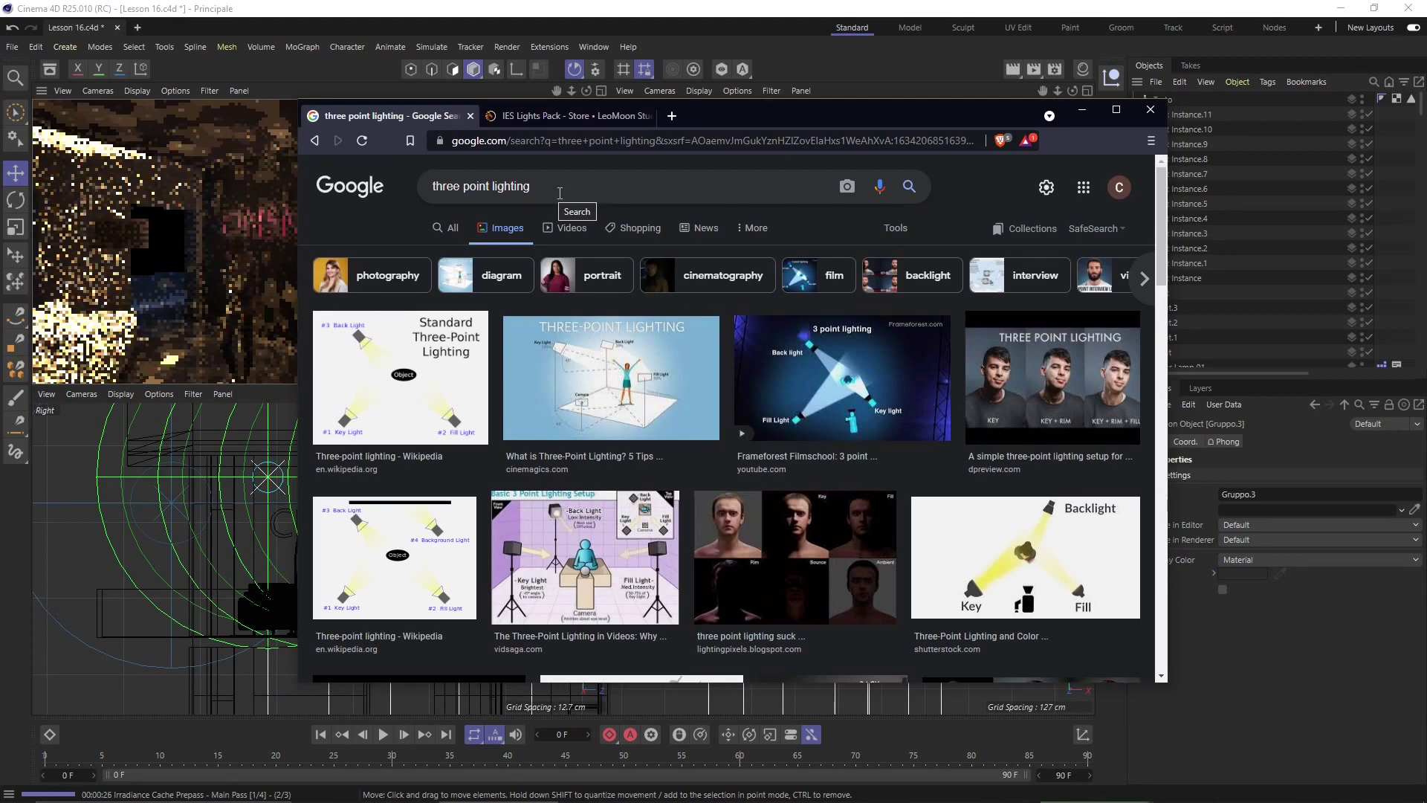
{"action": "left_click_drag", "start_coordinate": [768, 105], "coordinate": [840, 100]}
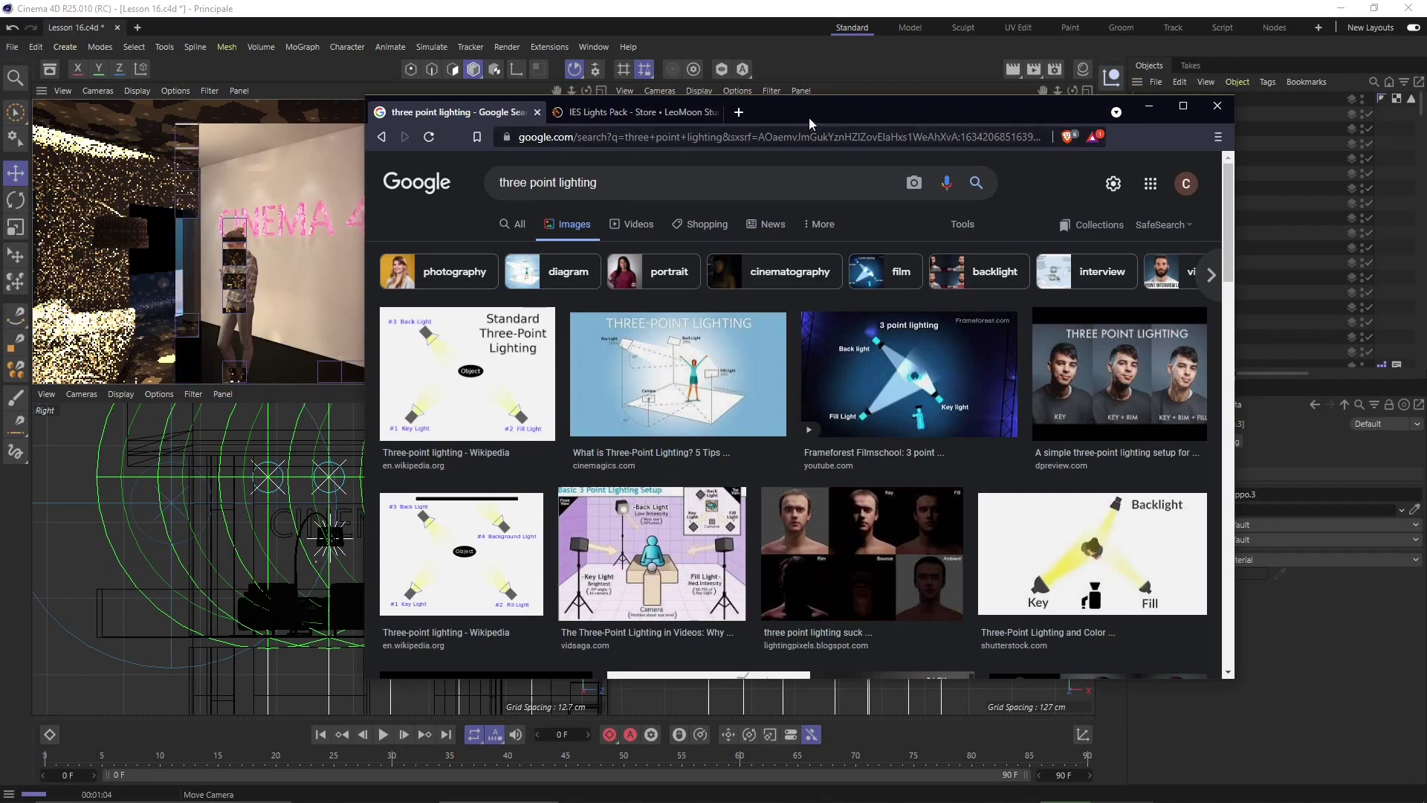
{"action": "left_click_drag", "start_coordinate": [808, 118], "coordinate": [944, 124]}
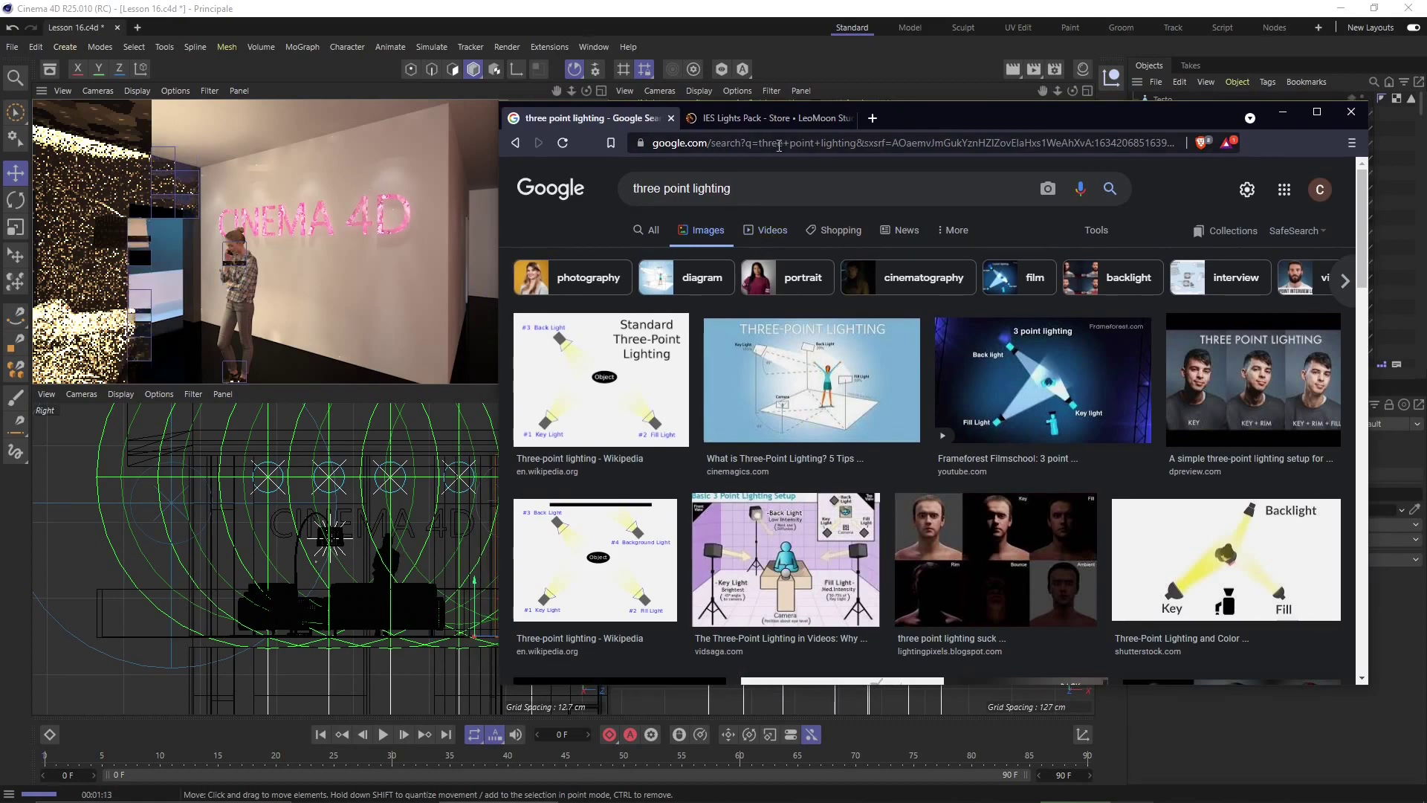
{"action": "left_click_drag", "start_coordinate": [900, 116], "coordinate": [903, 192]}
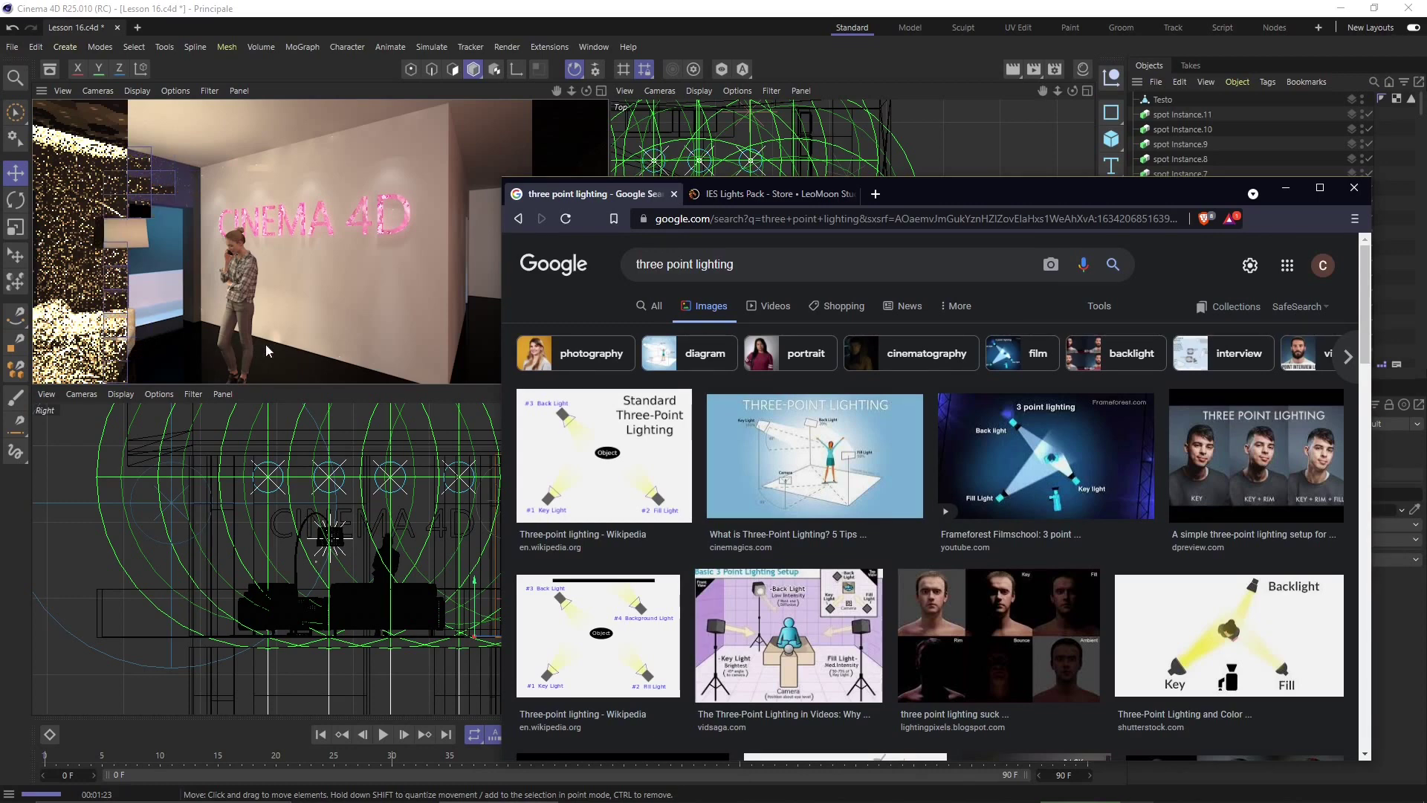
{"action": "left_click", "coordinate": [695, 276]}
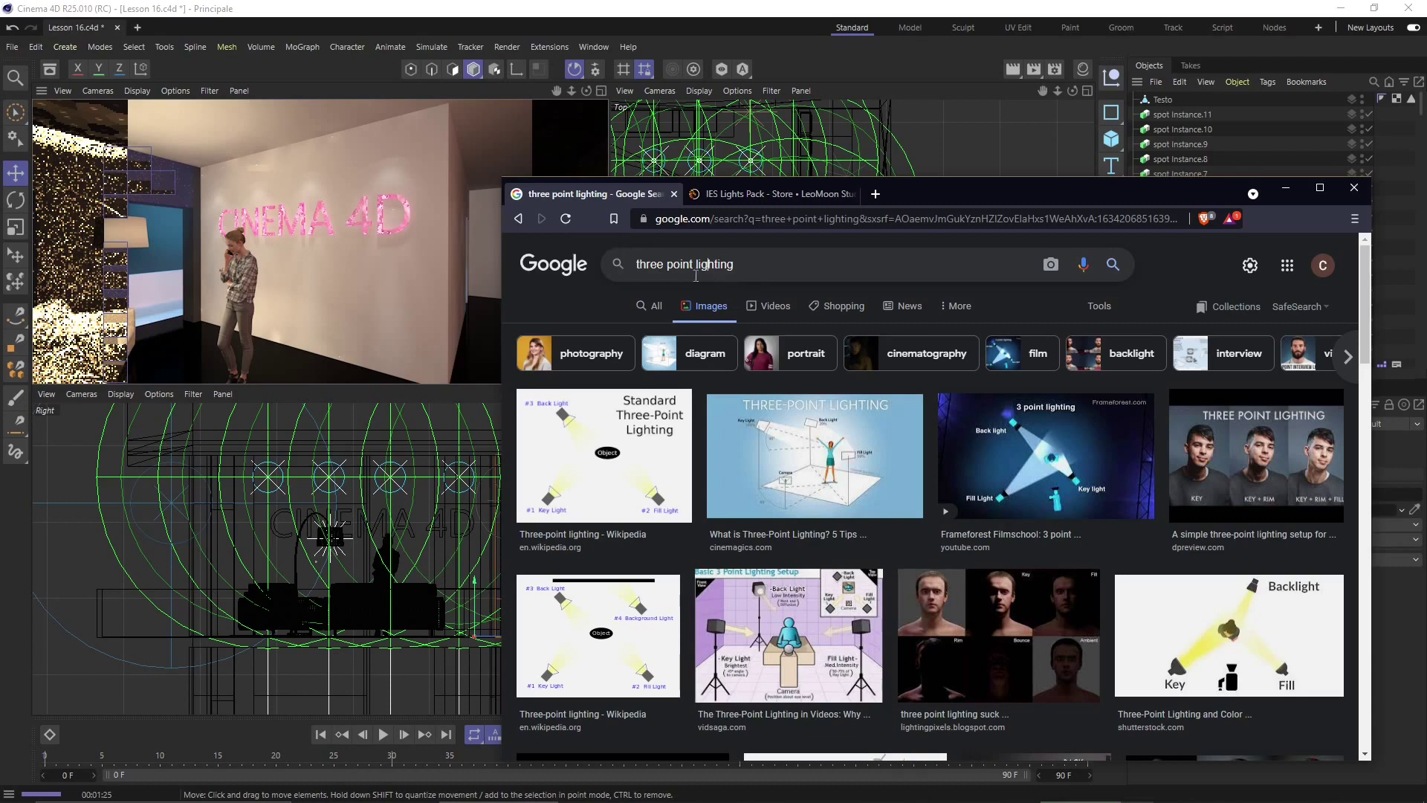
{"action": "triple_click", "coordinate": [745, 269]}
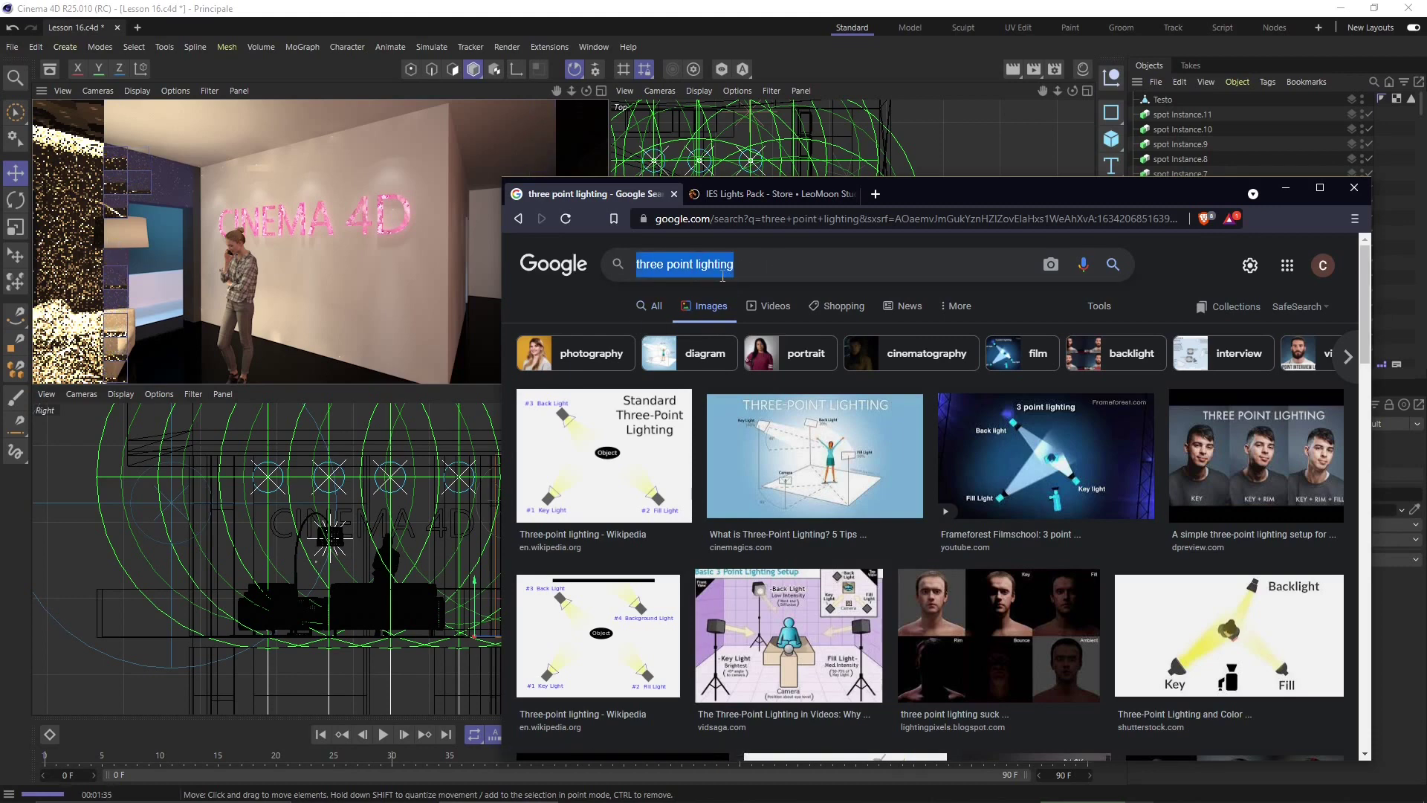
Step: Search images for 'glossiness' and move the browser window up and right
{"action": "type", "text": "glog"}
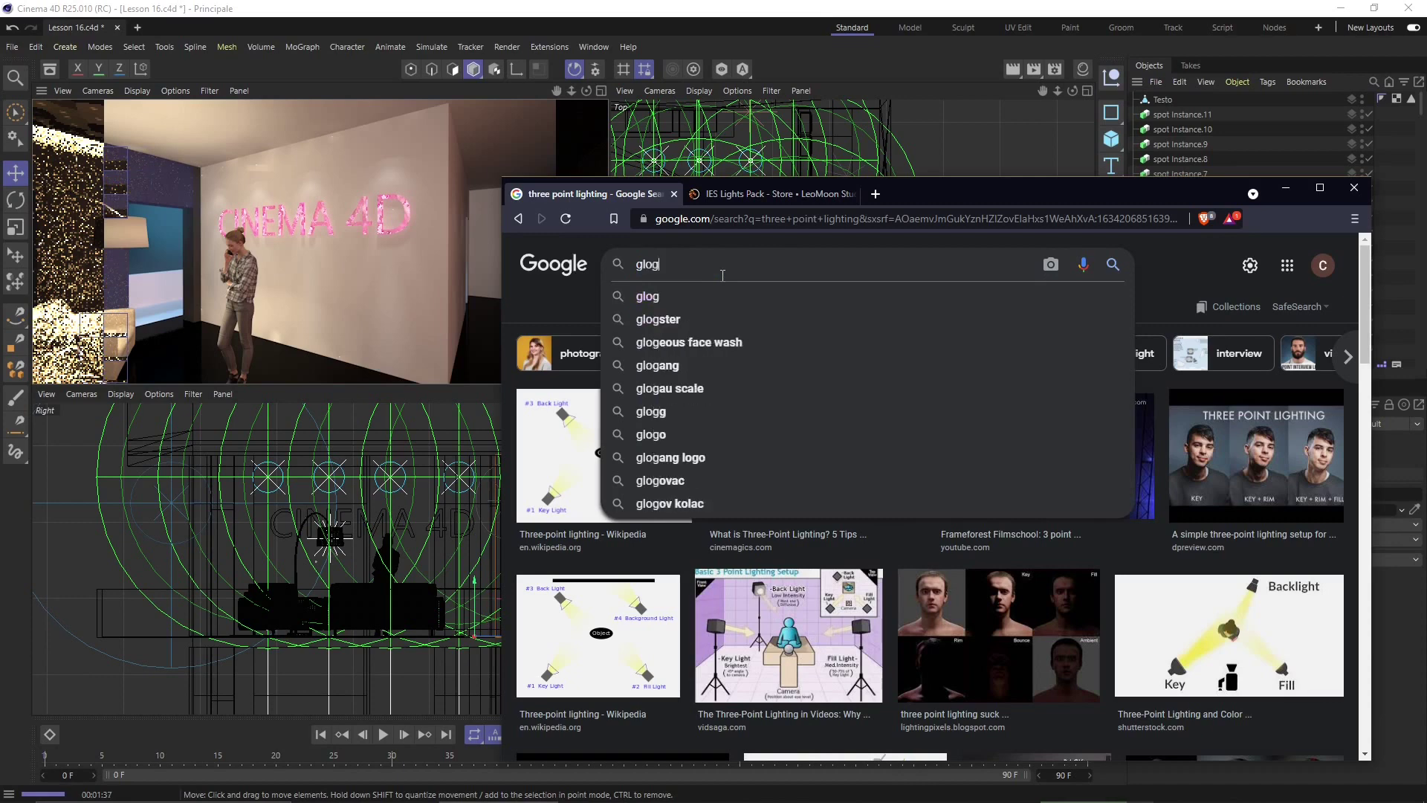
{"action": "key", "text": "BackSpace"}
{"action": "type", "text": "ssin"}
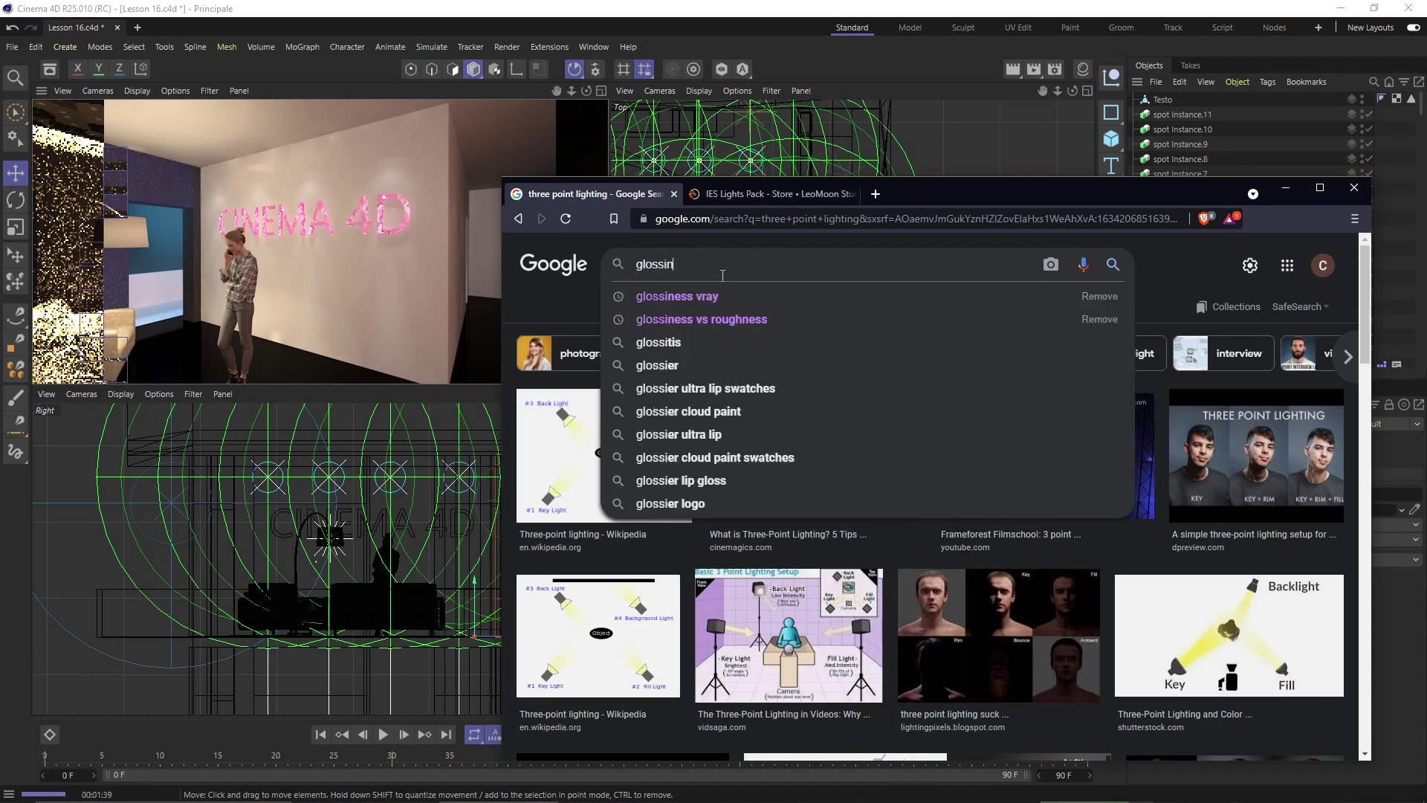
{"action": "type", "text": "ess"}
{"action": "key", "text": "Return"}
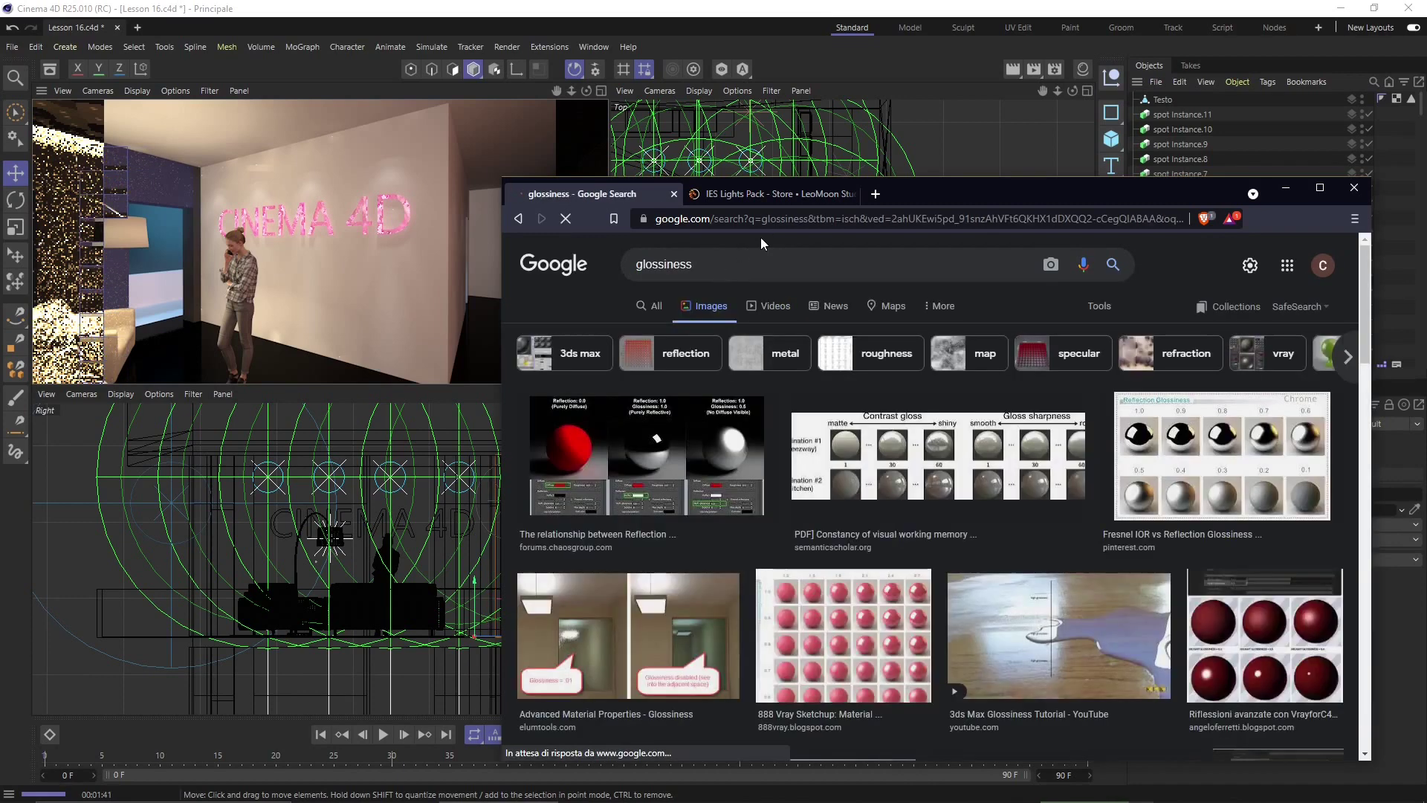
{"action": "left_click_drag", "start_coordinate": [1041, 189], "coordinate": [1073, 98]}
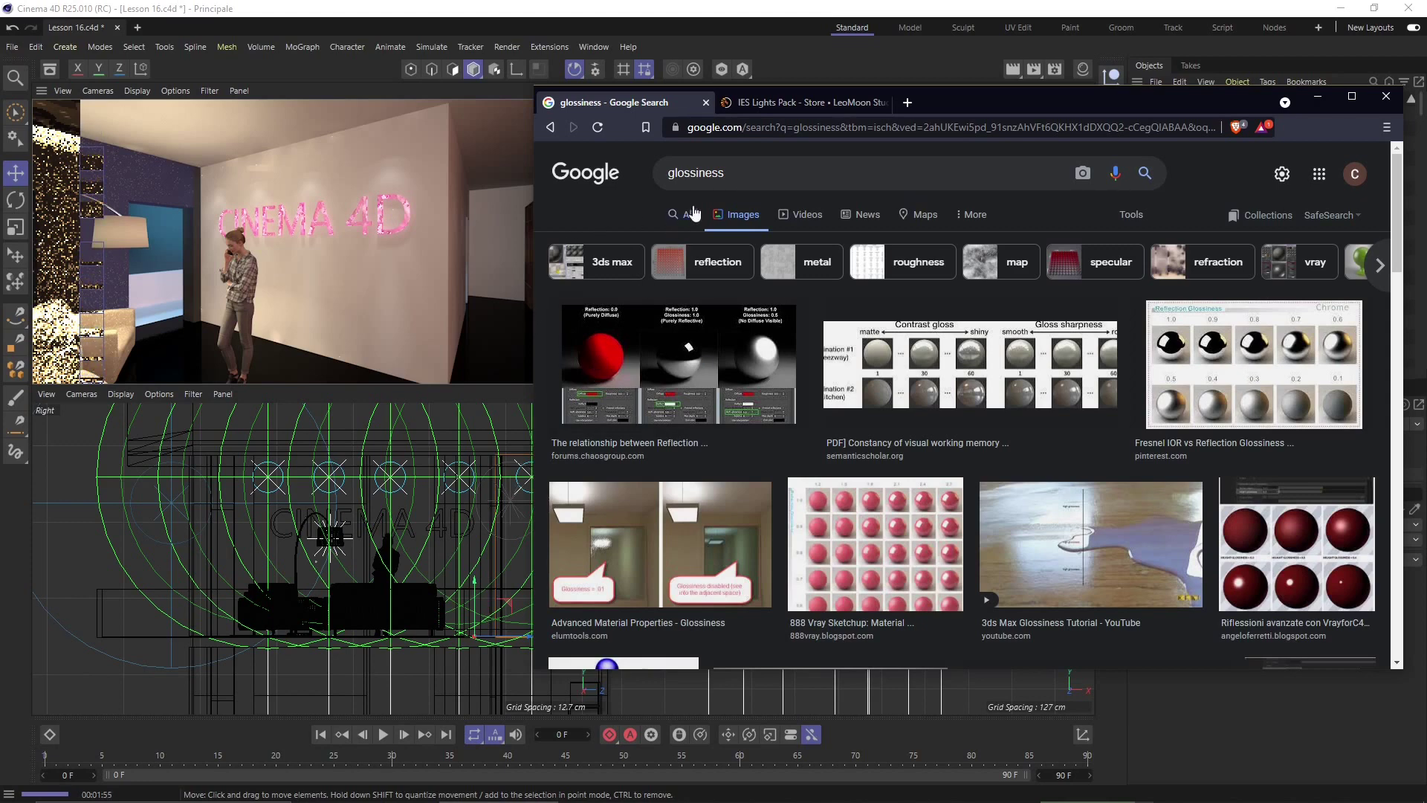
Step: Search images for 'diffuse effect material', then 'roughness effect material'
{"action": "double_click", "coordinate": [688, 171]}
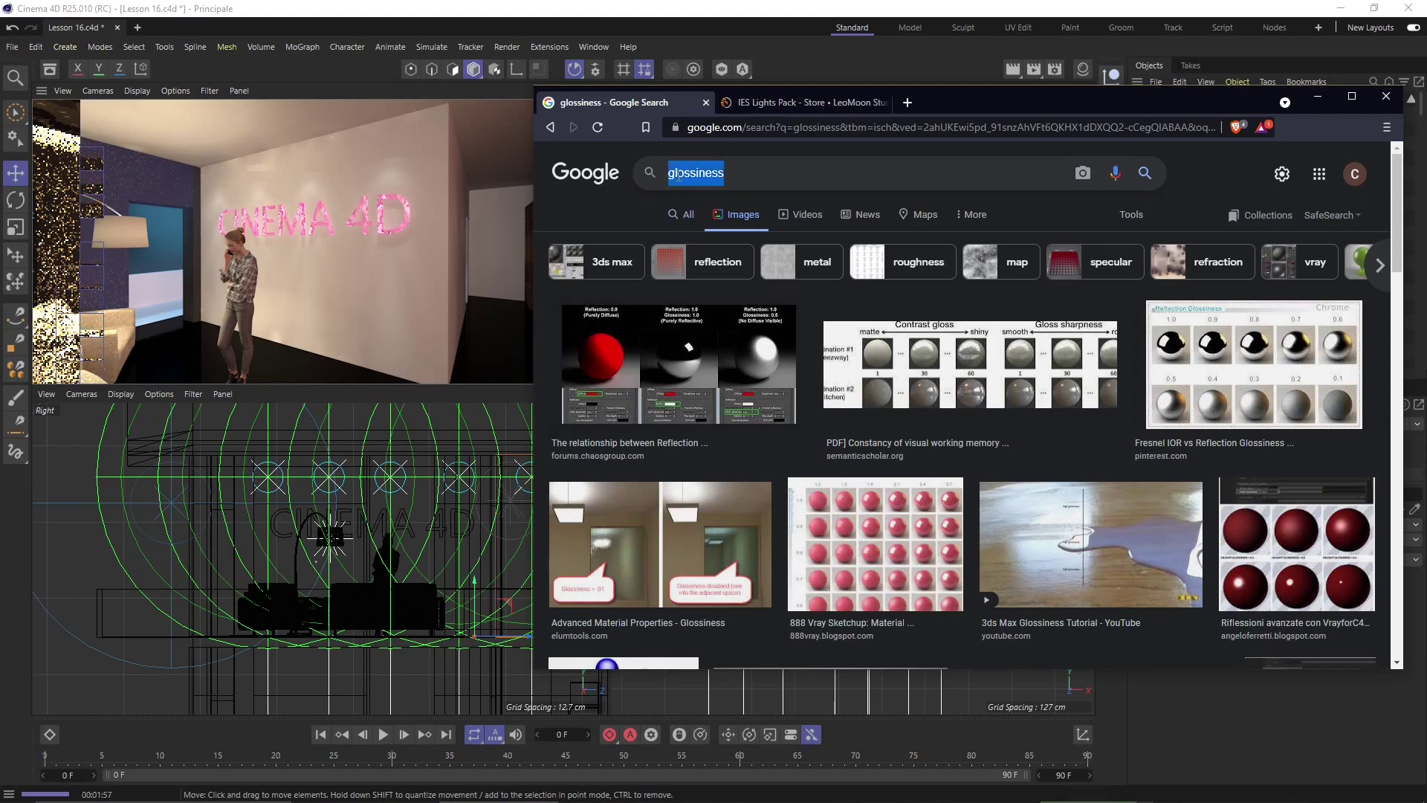
{"action": "type", "text": "diffuse "}
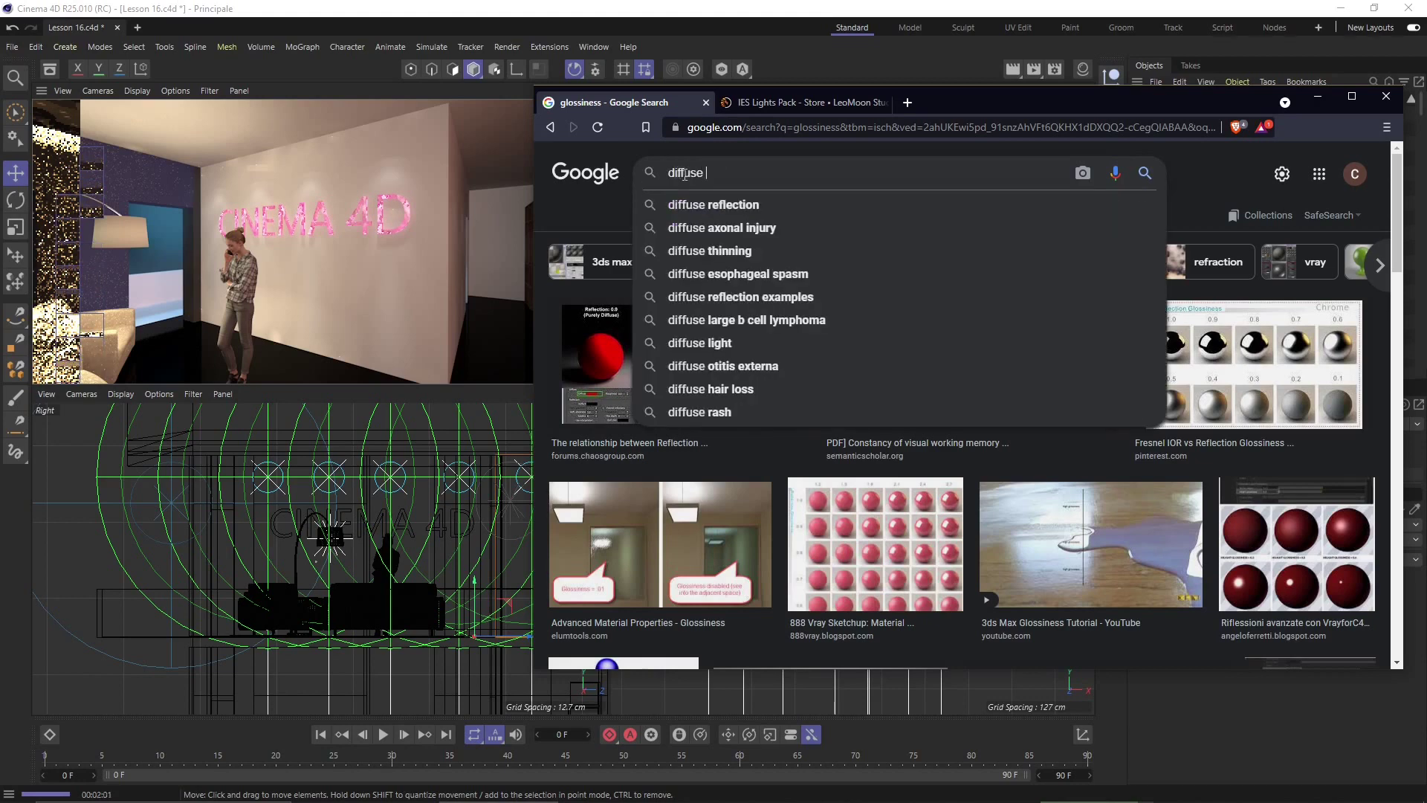
{"action": "type", "text": "effe"}
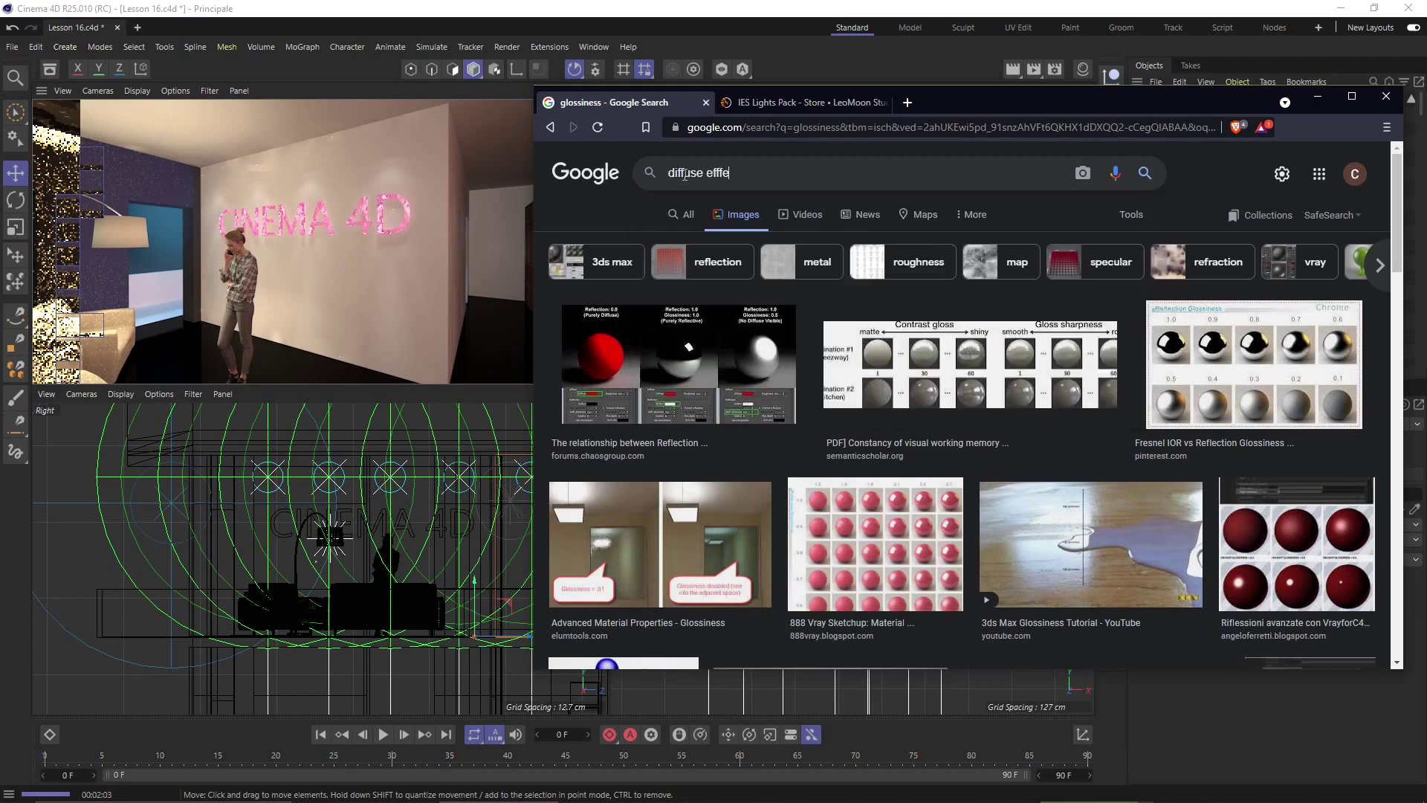
{"action": "type", "text": "ct material"}
{"action": "key", "text": "Return"}
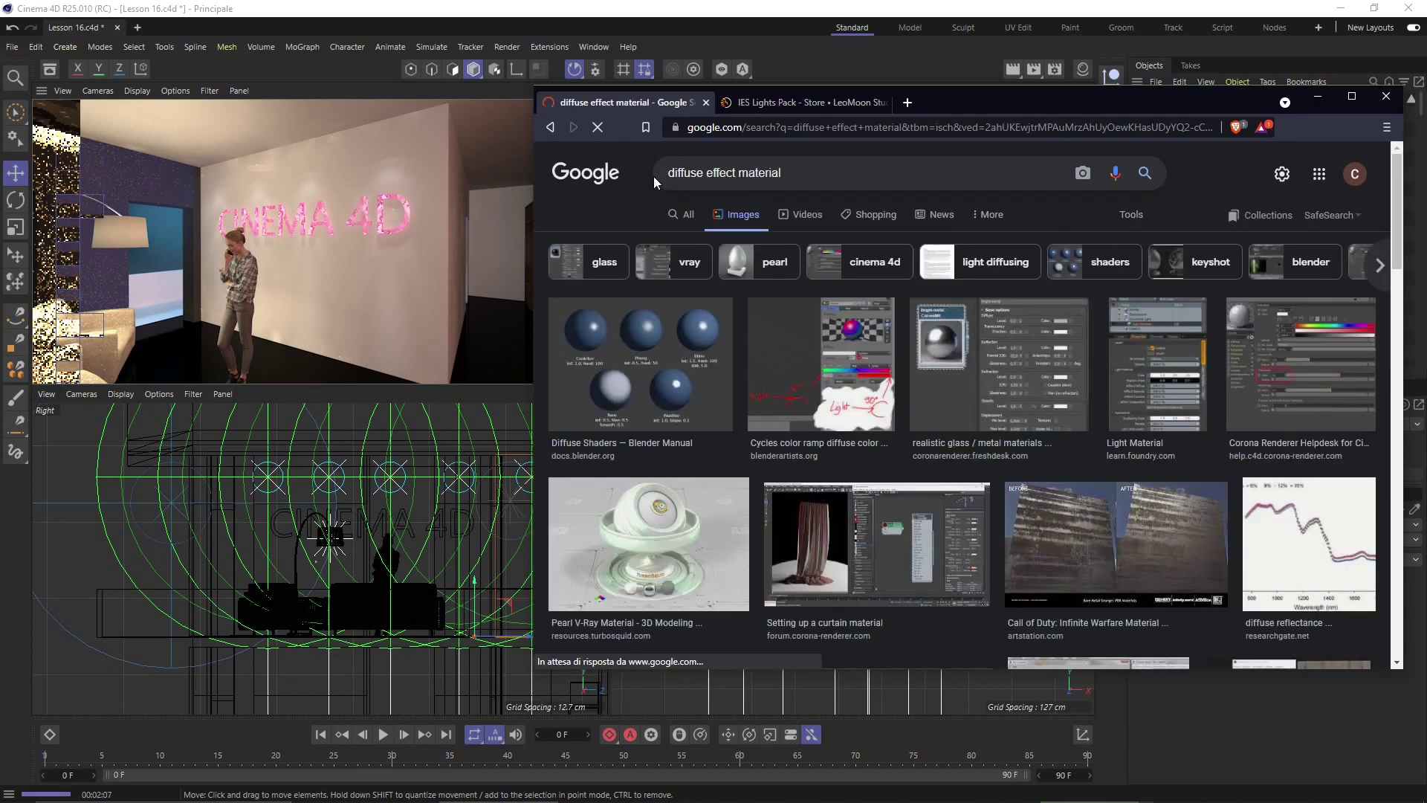
{"action": "double_click", "coordinate": [684, 167]}
{"action": "type", "text": "roughen"}
{"action": "type", "text": "ss"}
{"action": "key", "text": "Return"}
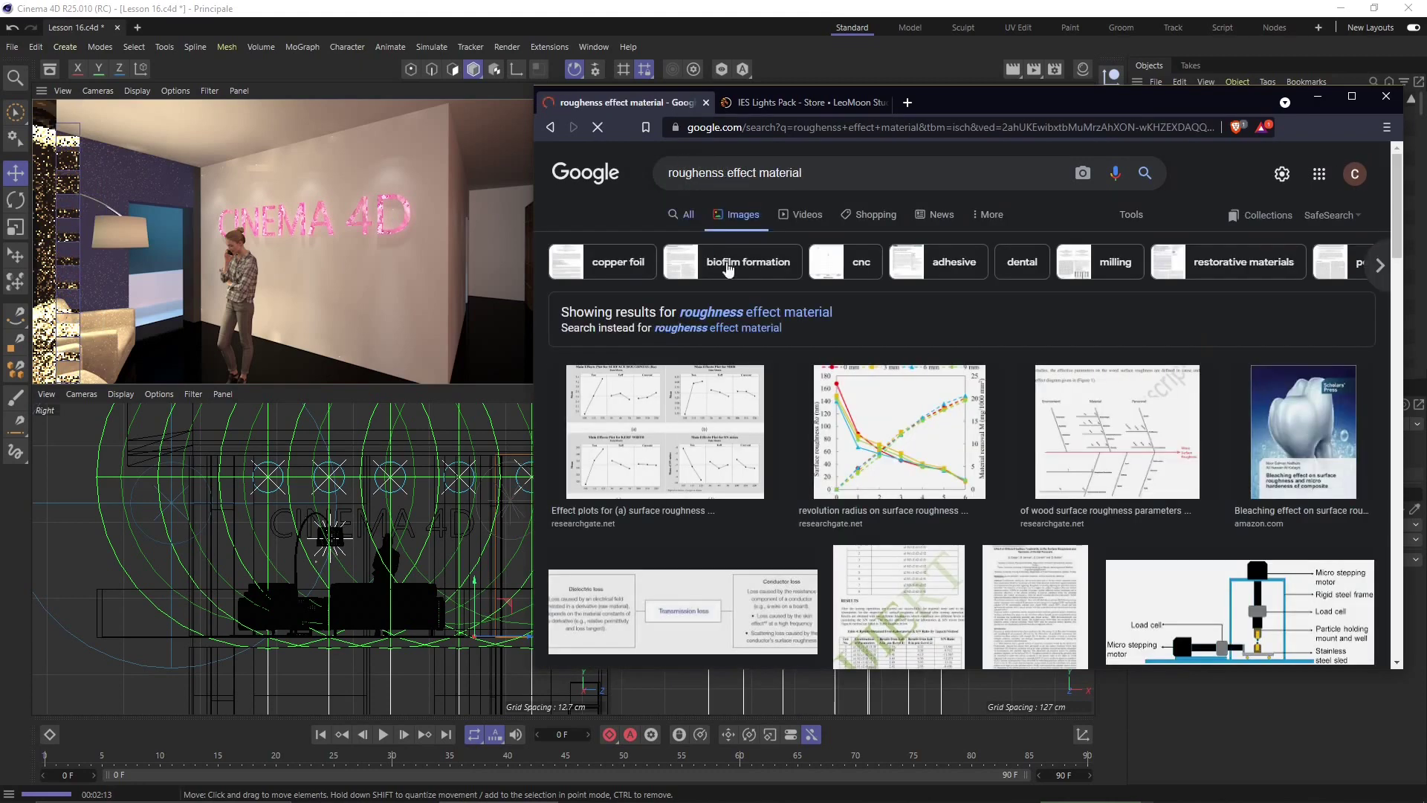
Step: Search images for 'pbr materials roughness effect material'
{"action": "left_click", "coordinate": [727, 174]}
{"action": "double_click", "coordinate": [692, 172]}
{"action": "type", "text": "pbr materials roughtsn"}
{"action": "key", "text": "BackSpace"}
{"action": "key", "text": "BackSpace"}
{"action": "key", "text": "BackSpace"}
{"action": "type", "text": "ness"}
{"action": "key", "text": "Return"}
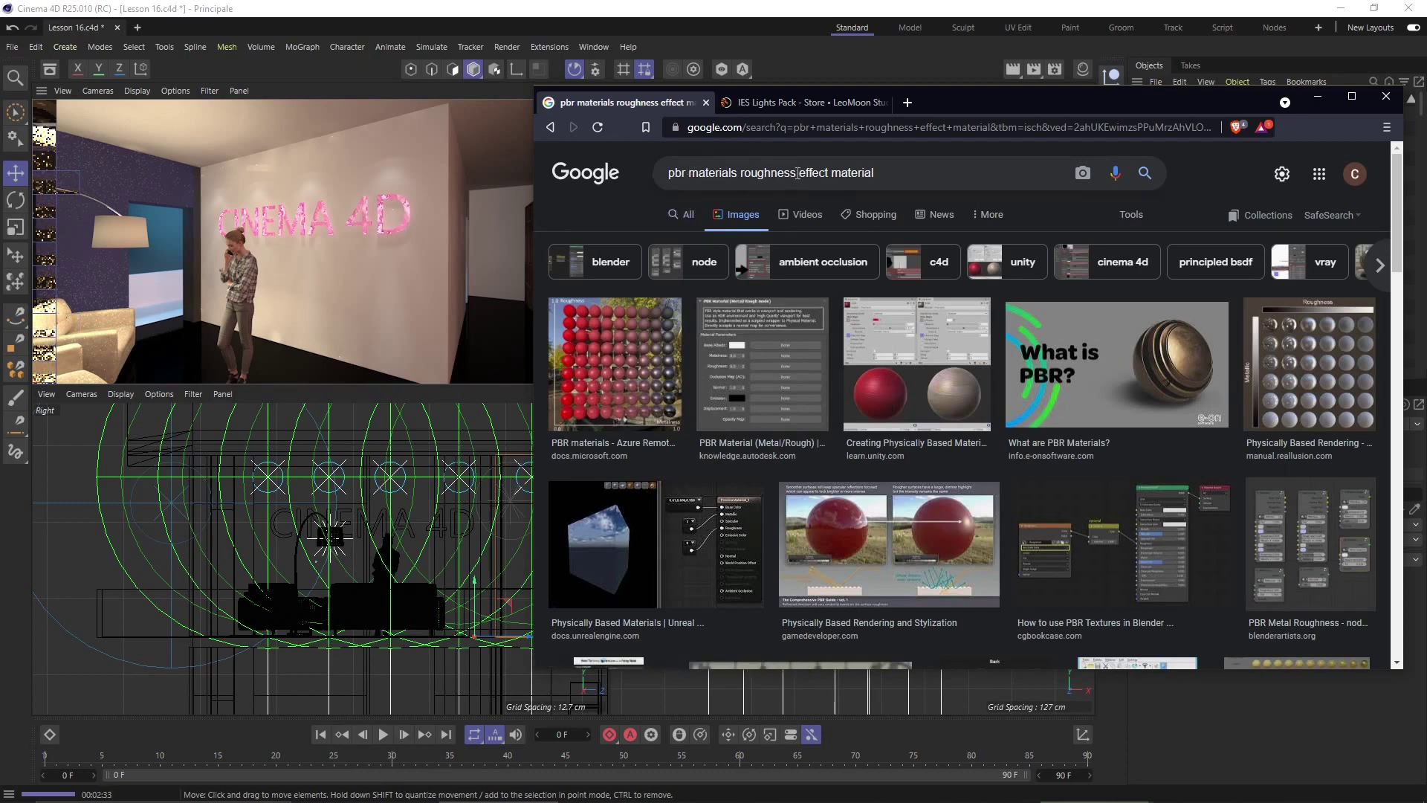
Step: Search images for 'transparency material light', then refine it to 'transparency ior'
{"action": "left_click_drag", "start_coordinate": [895, 179], "coordinate": [664, 165]}
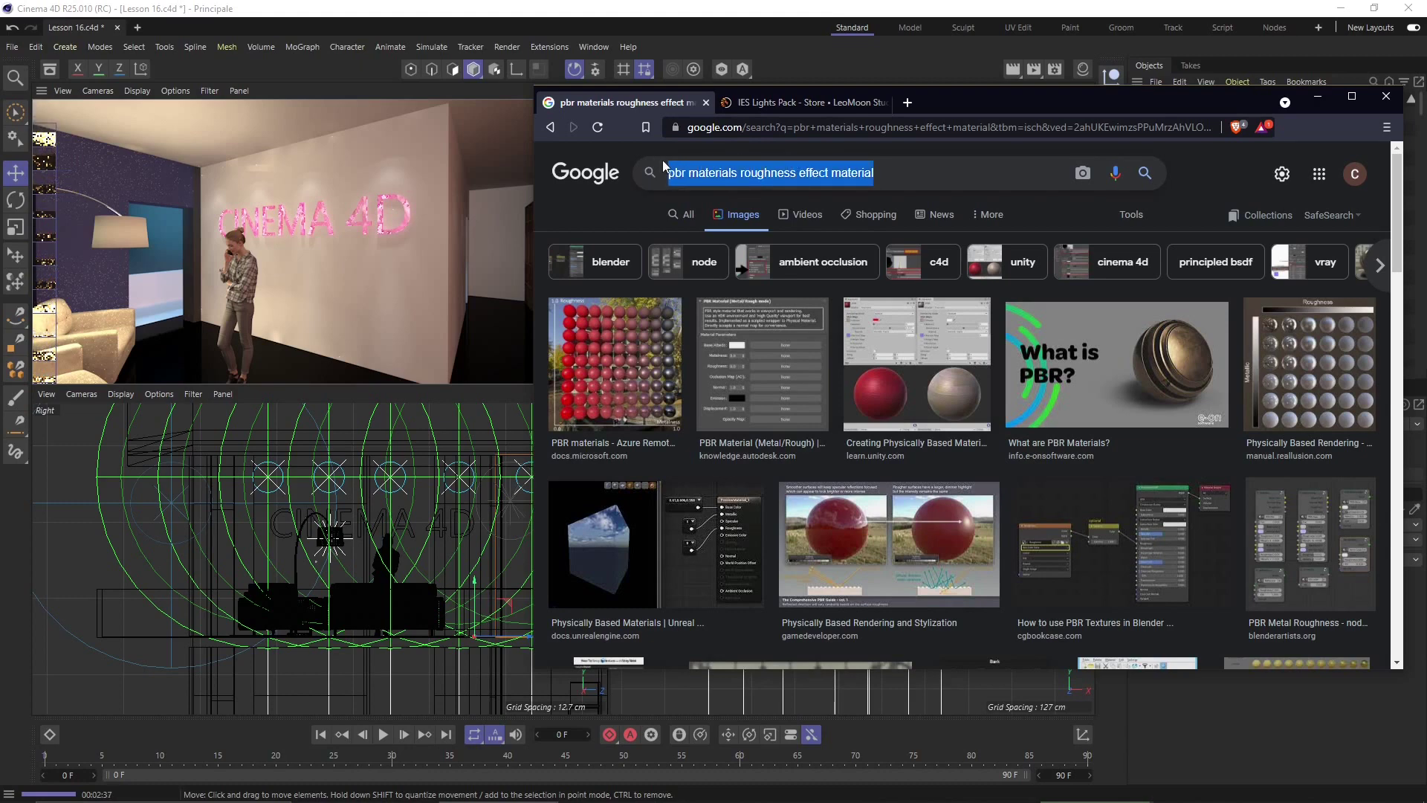
{"action": "type", "text": "tra"}
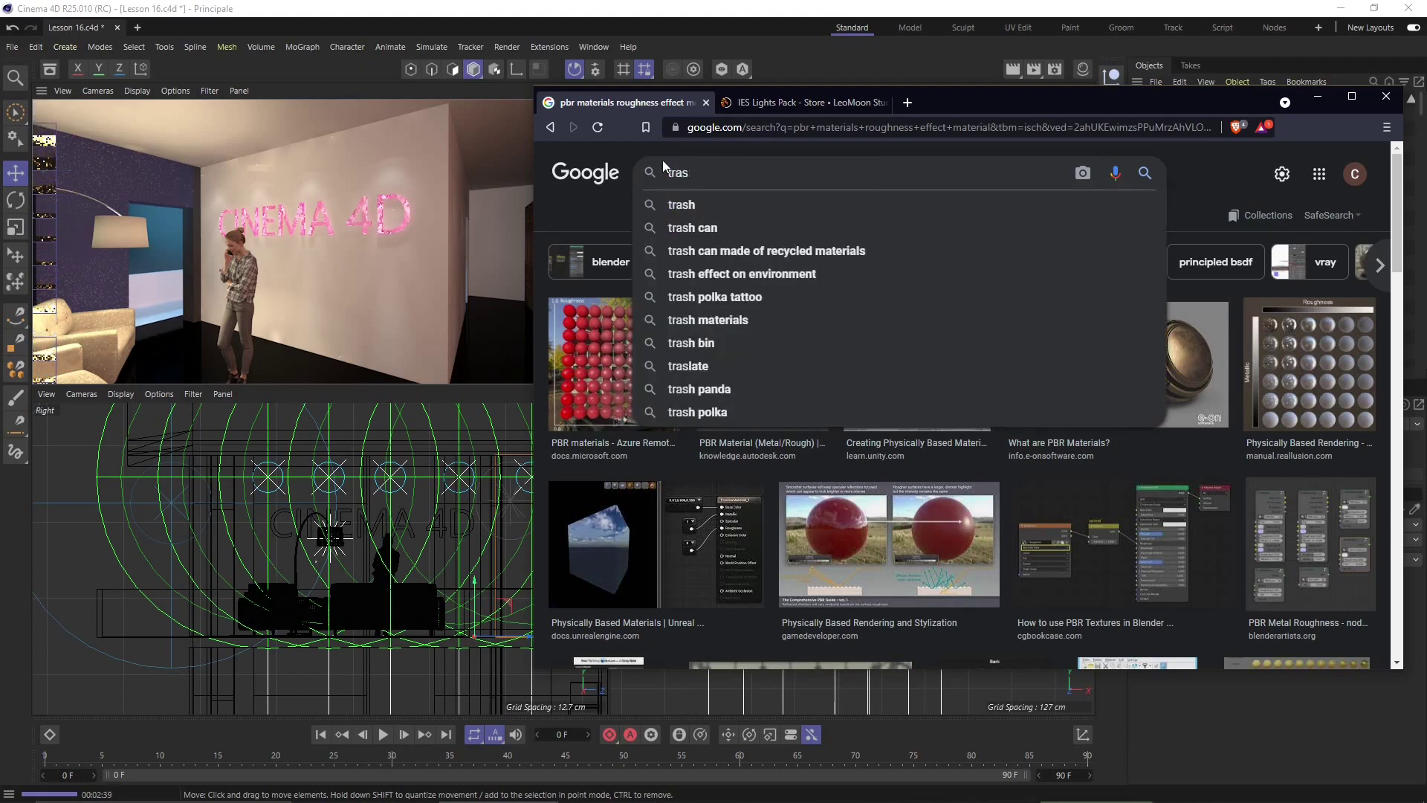
{"action": "type", "text": "nsparency "}
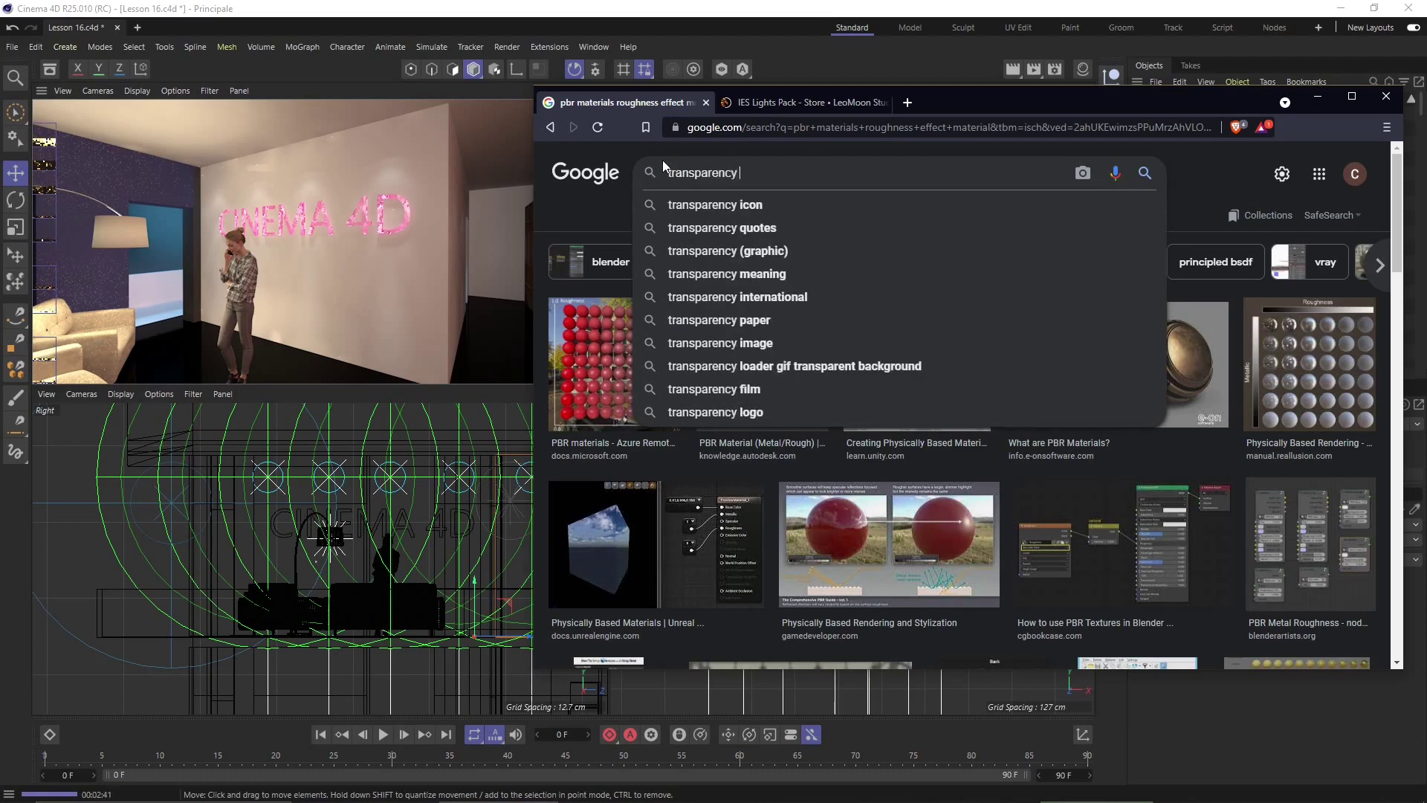
{"action": "type", "text": "materi"}
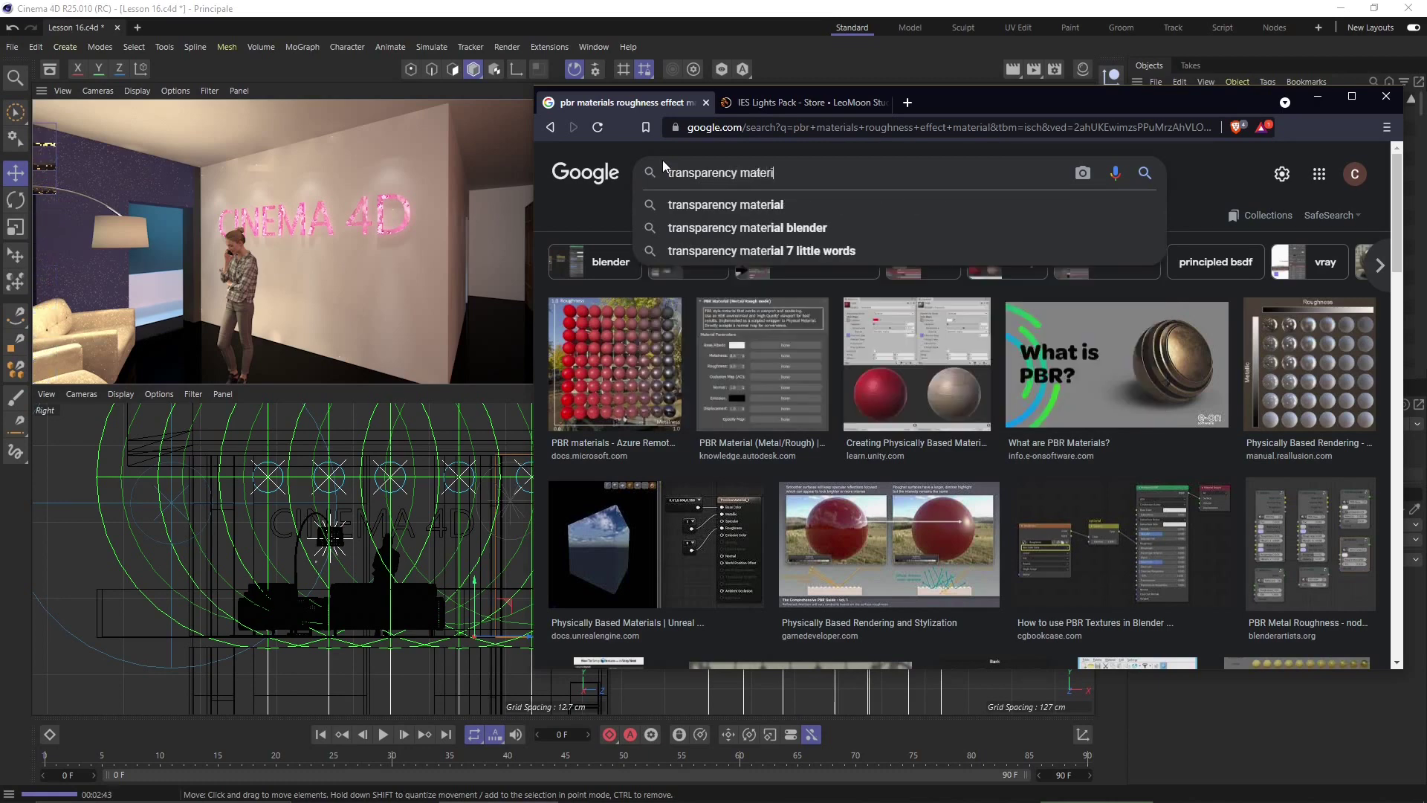
{"action": "type", "text": "al light"}
{"action": "key", "text": "Return"}
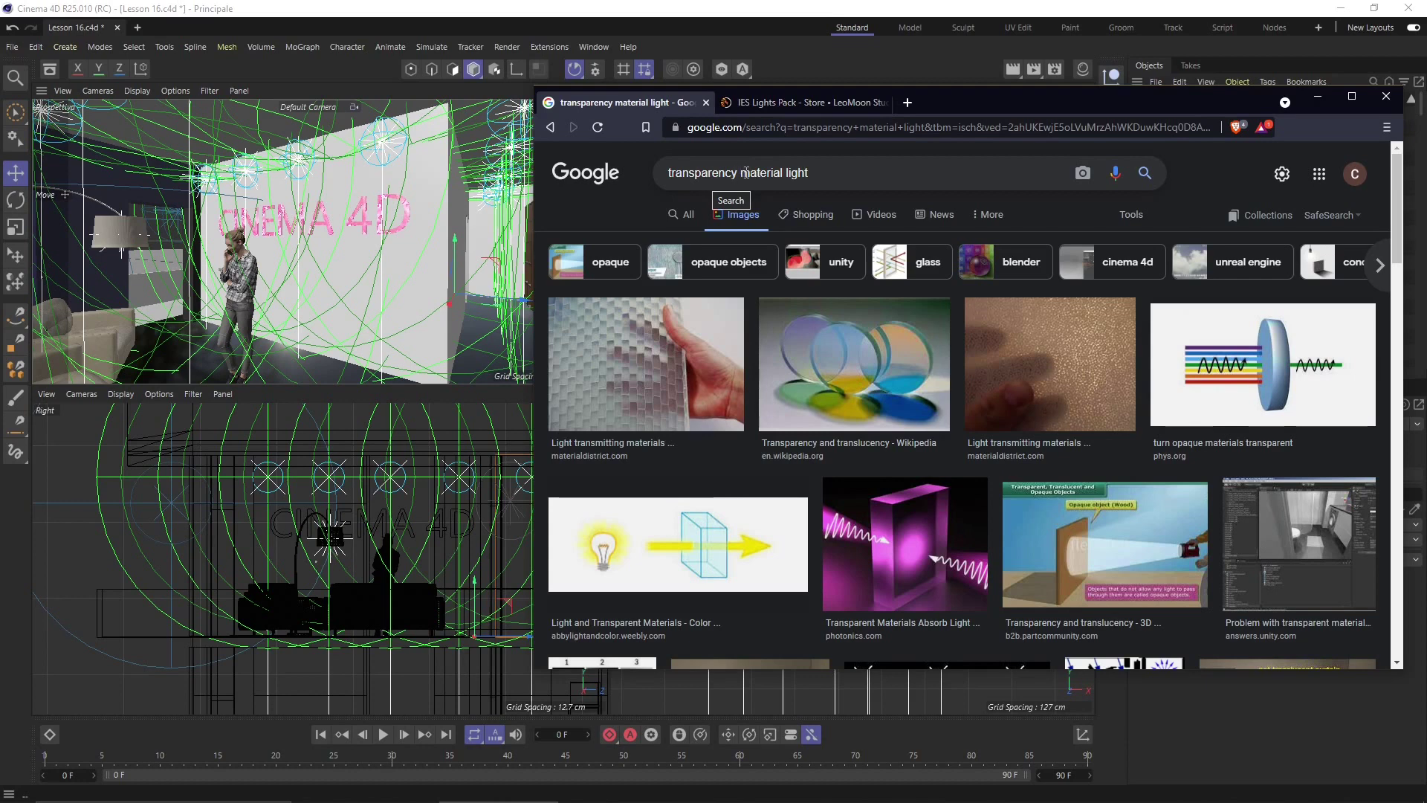
{"action": "left_click_drag", "start_coordinate": [746, 173], "coordinate": [812, 173]}
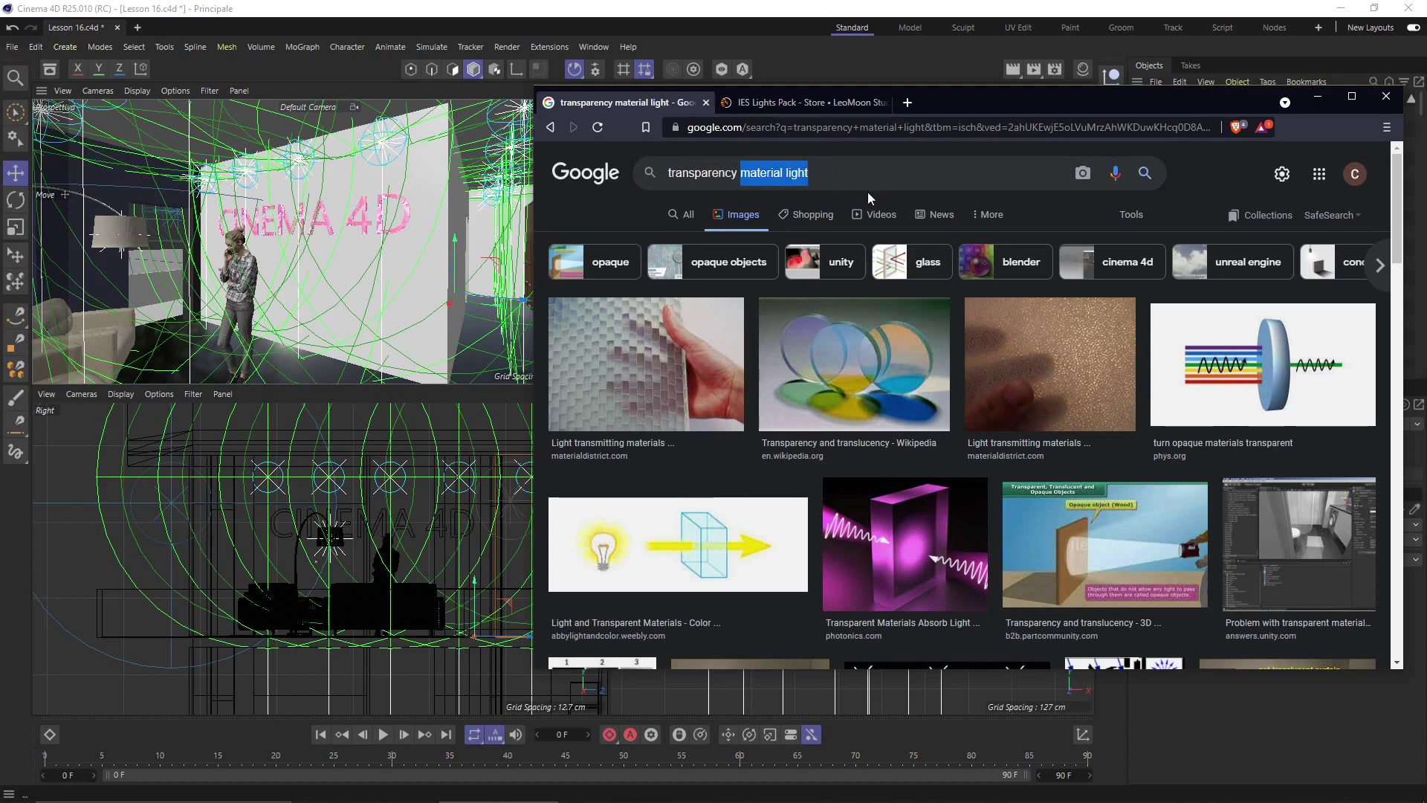
{"action": "type", "text": "ior"}
{"action": "key", "text": "Return"}
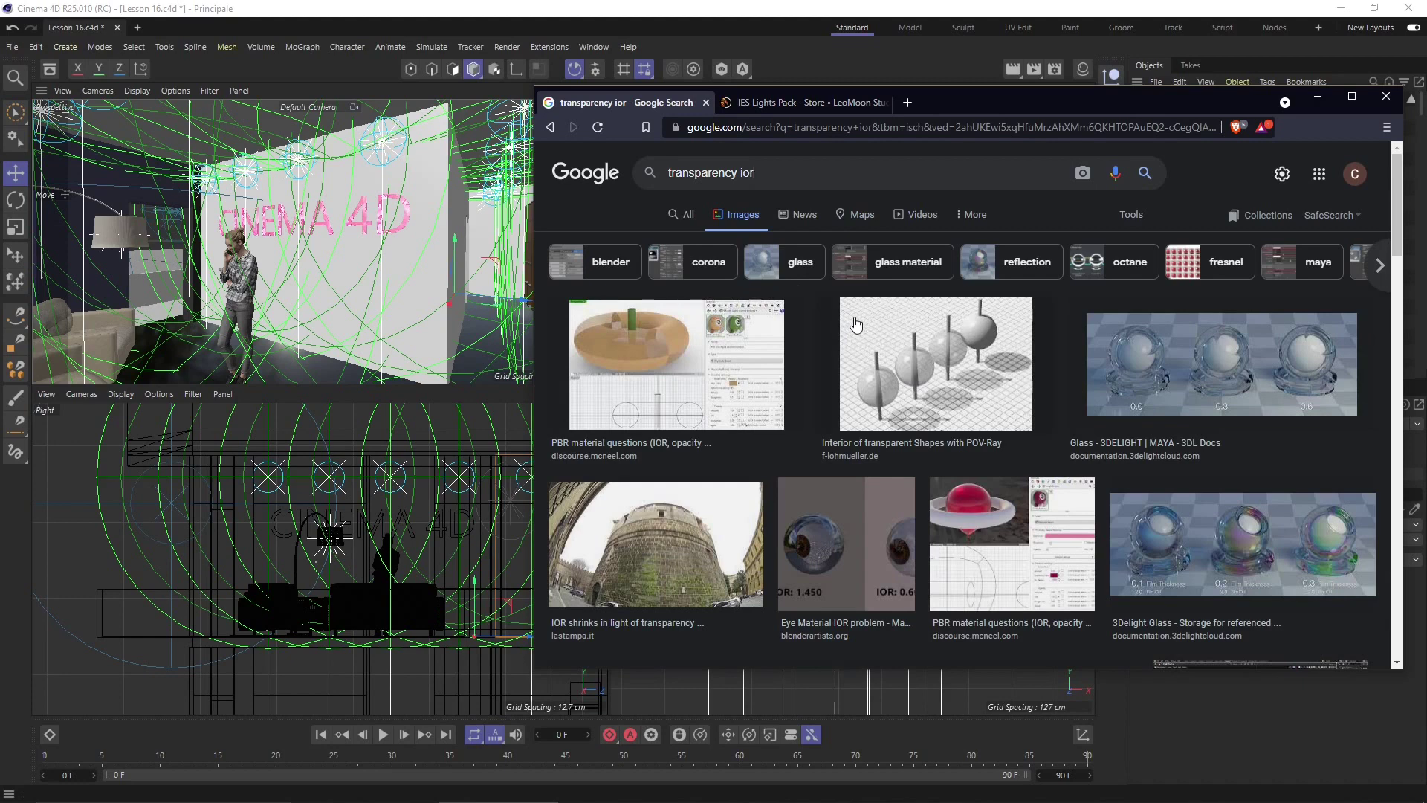
Step: Replace the query with 'sub surface scattering' and run the image search
{"action": "double_click", "coordinate": [747, 172]}
{"action": "left_click", "coordinate": [770, 178]}
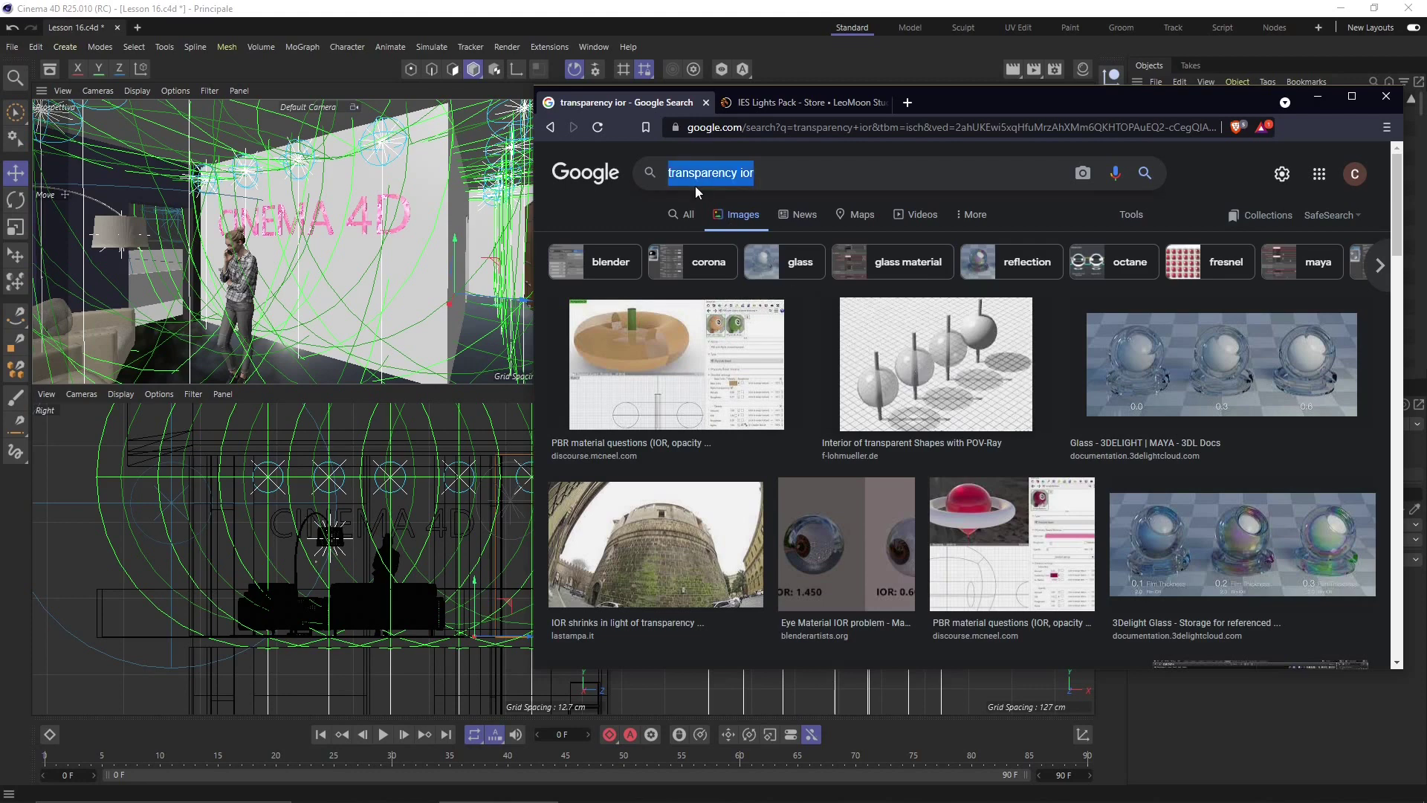
{"action": "type", "text": "sub surfa"}
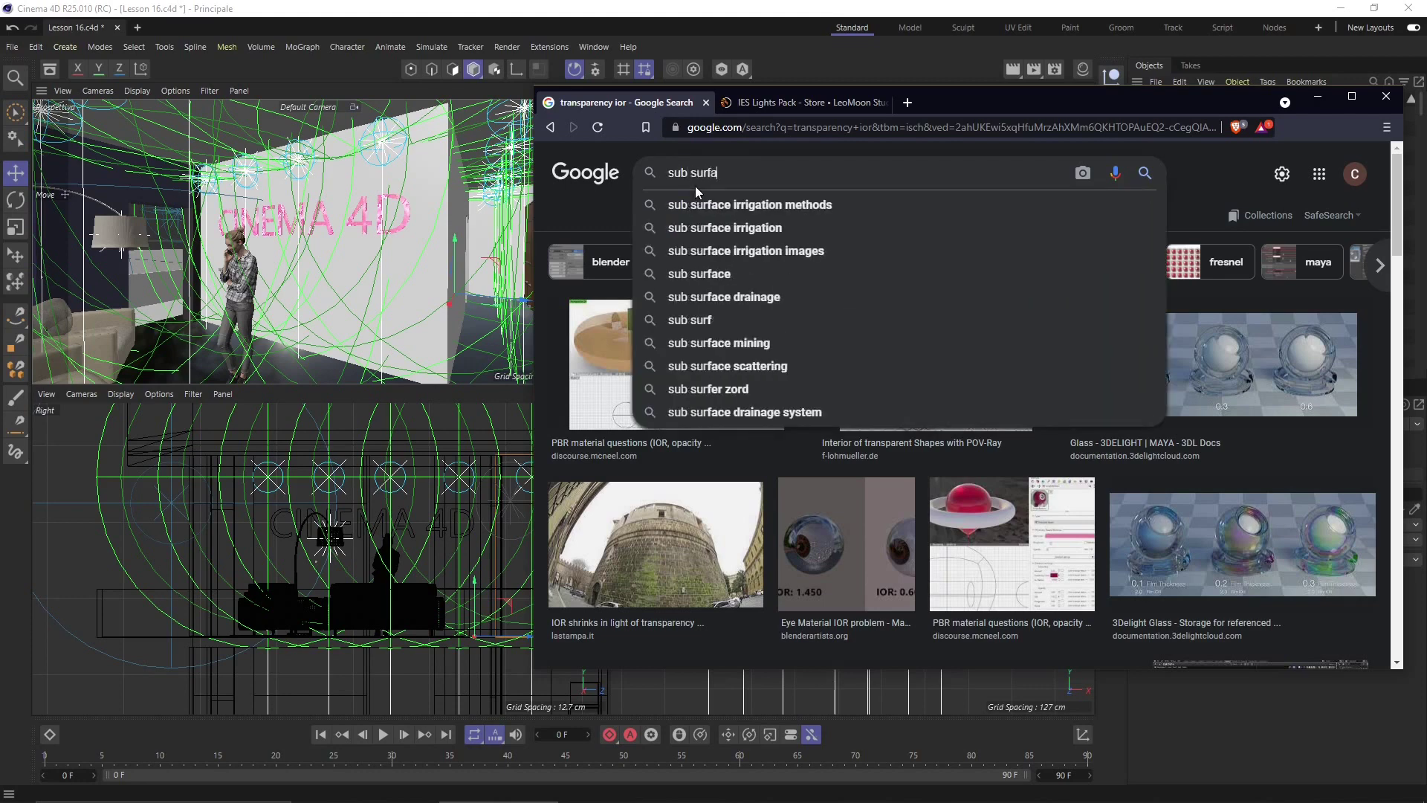
{"action": "type", "text": "ce scatterin"}
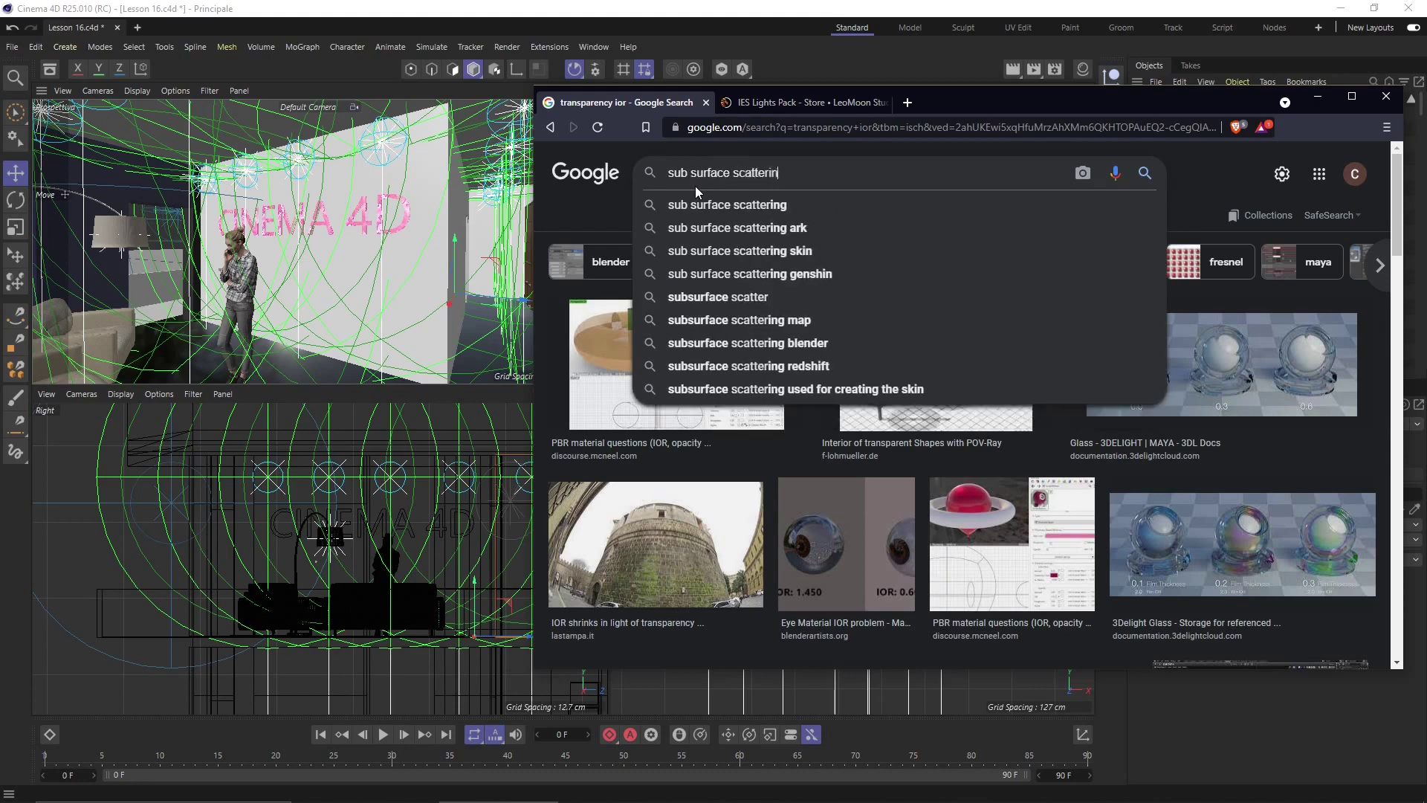
{"action": "type", "text": "g"}
{"action": "key", "text": "Return"}
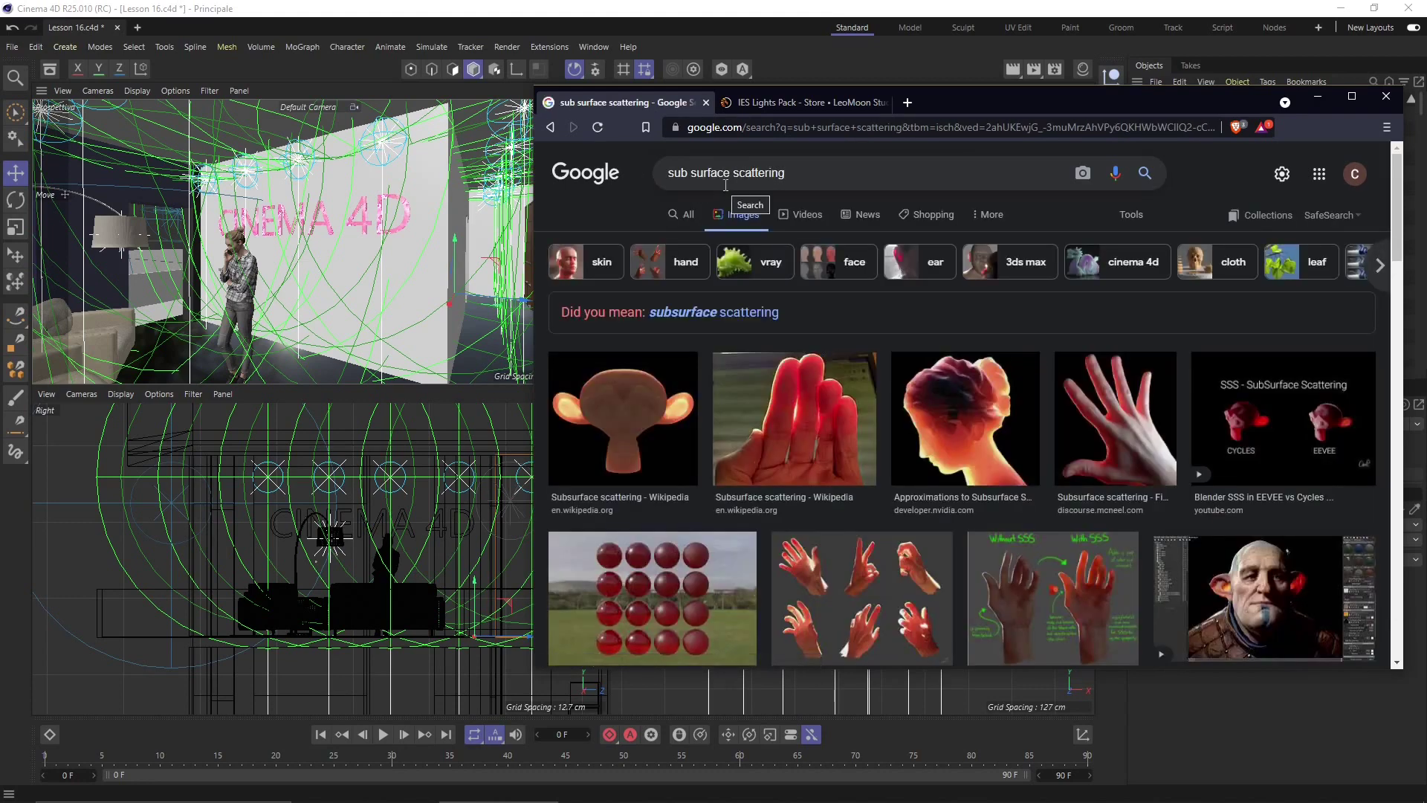
Step: Minimize the browser, select the wall, and browse the Material Manager's materials like Sofa, Walnut and Grass
{"action": "left_click", "coordinate": [1317, 97]}
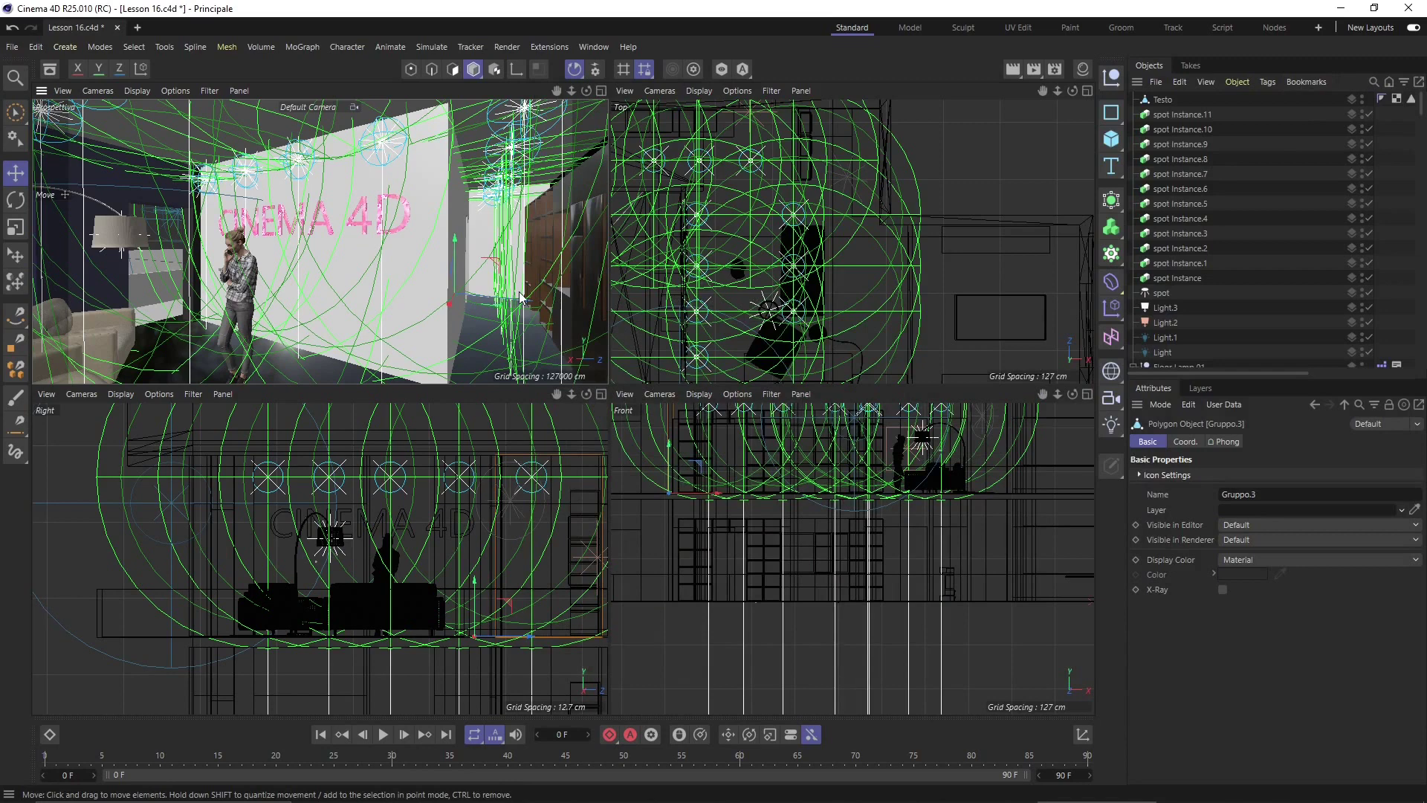
{"action": "left_click", "coordinate": [336, 262]}
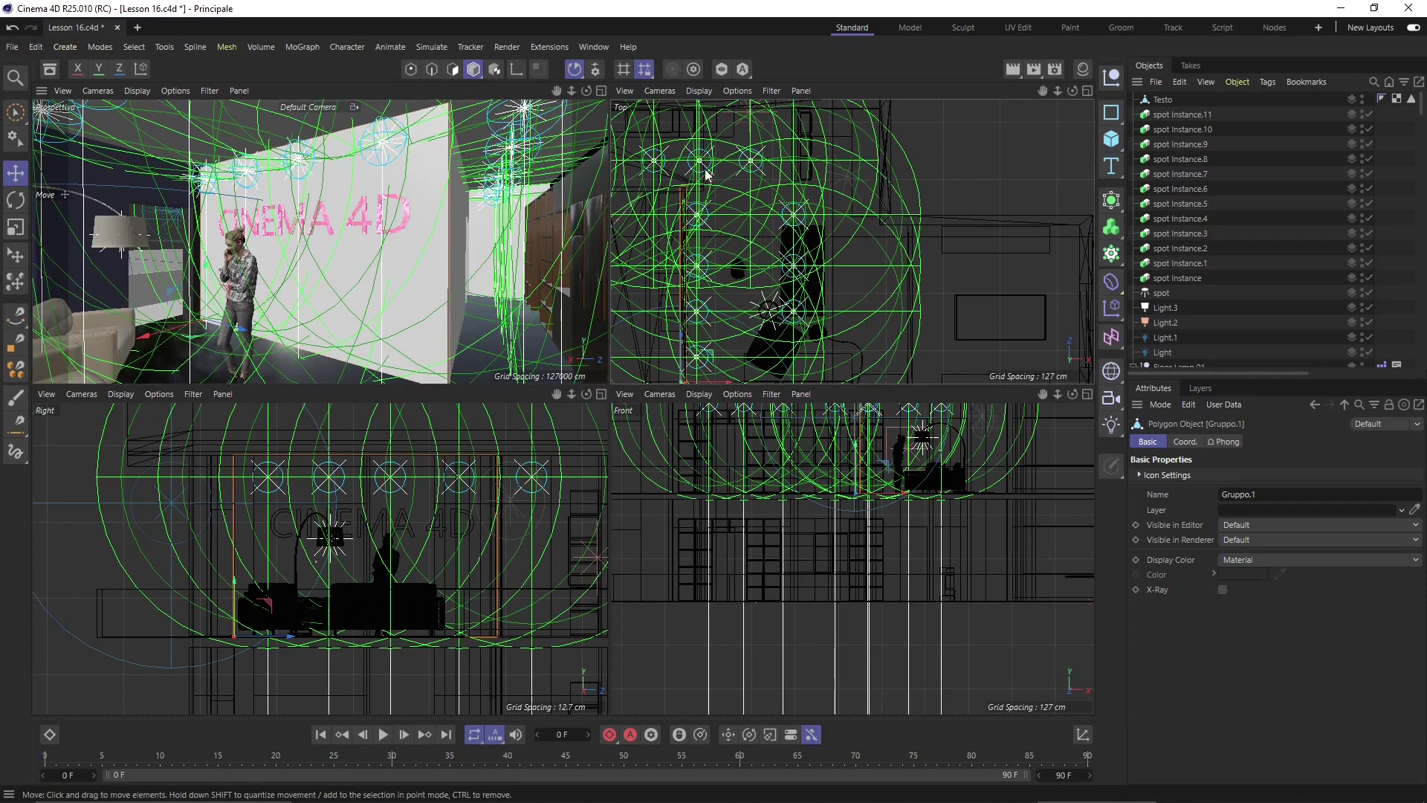
{"action": "left_click", "coordinate": [1085, 75]}
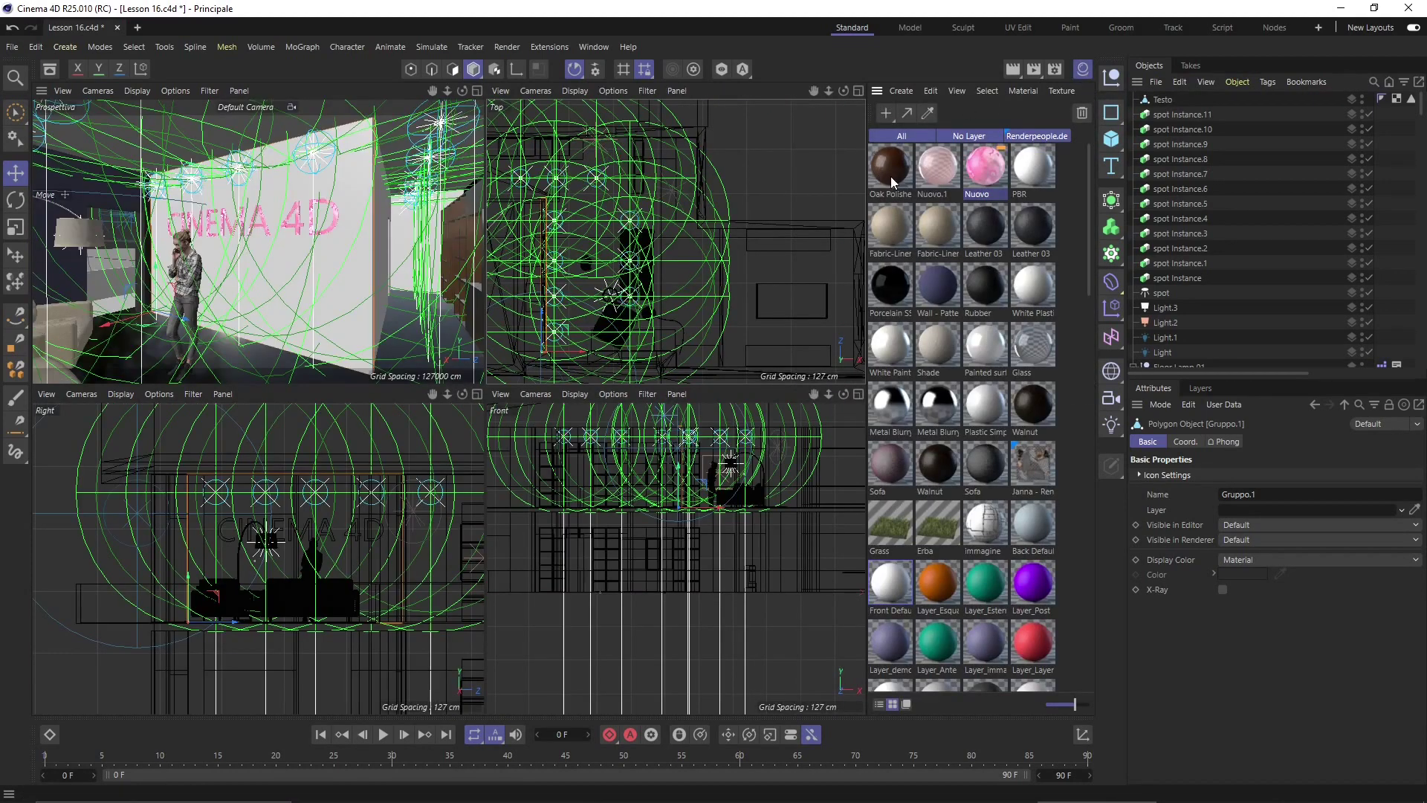
{"action": "scroll", "coordinate": [969, 347], "scroll_direction": "down", "scroll_amount": 2}
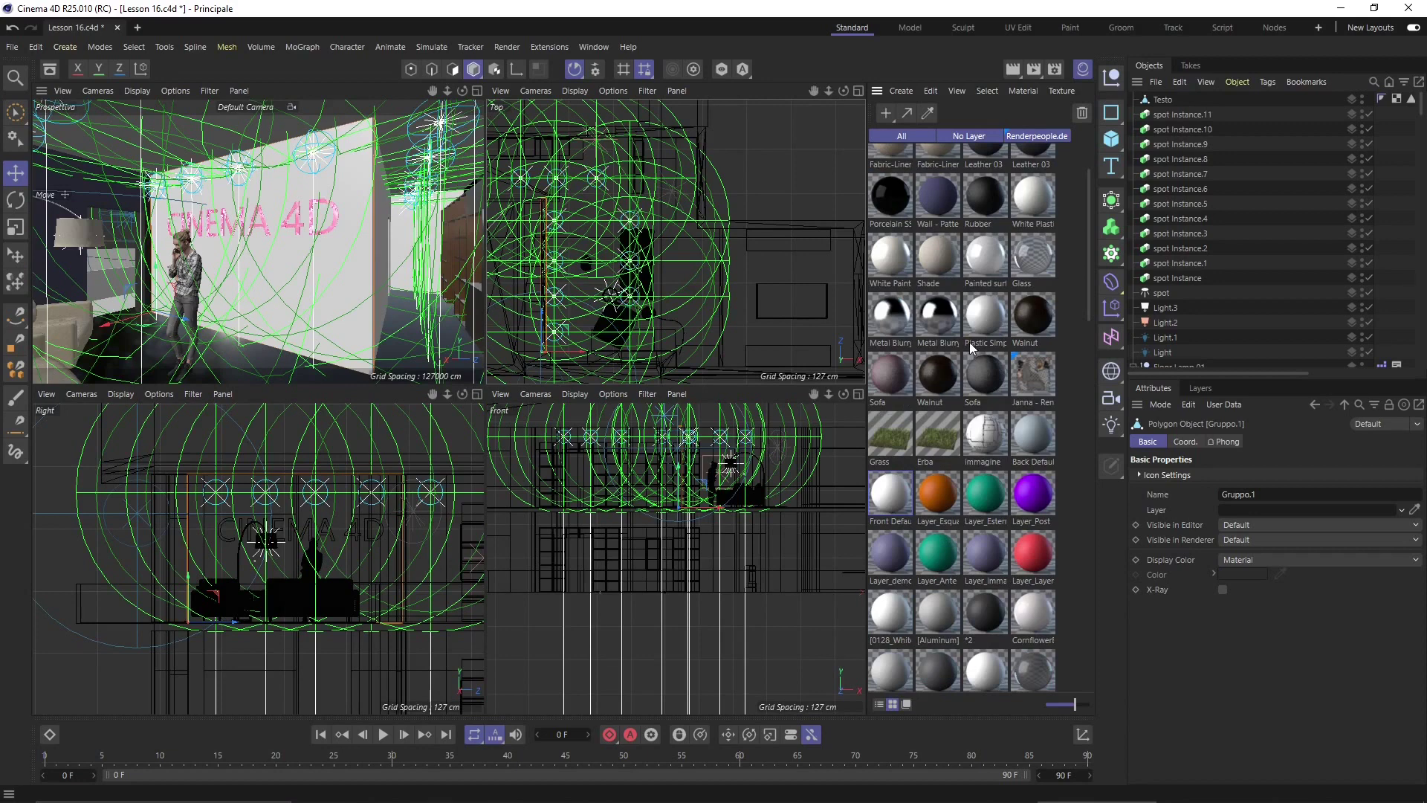
{"action": "scroll", "coordinate": [966, 324], "scroll_direction": "down", "scroll_amount": 2}
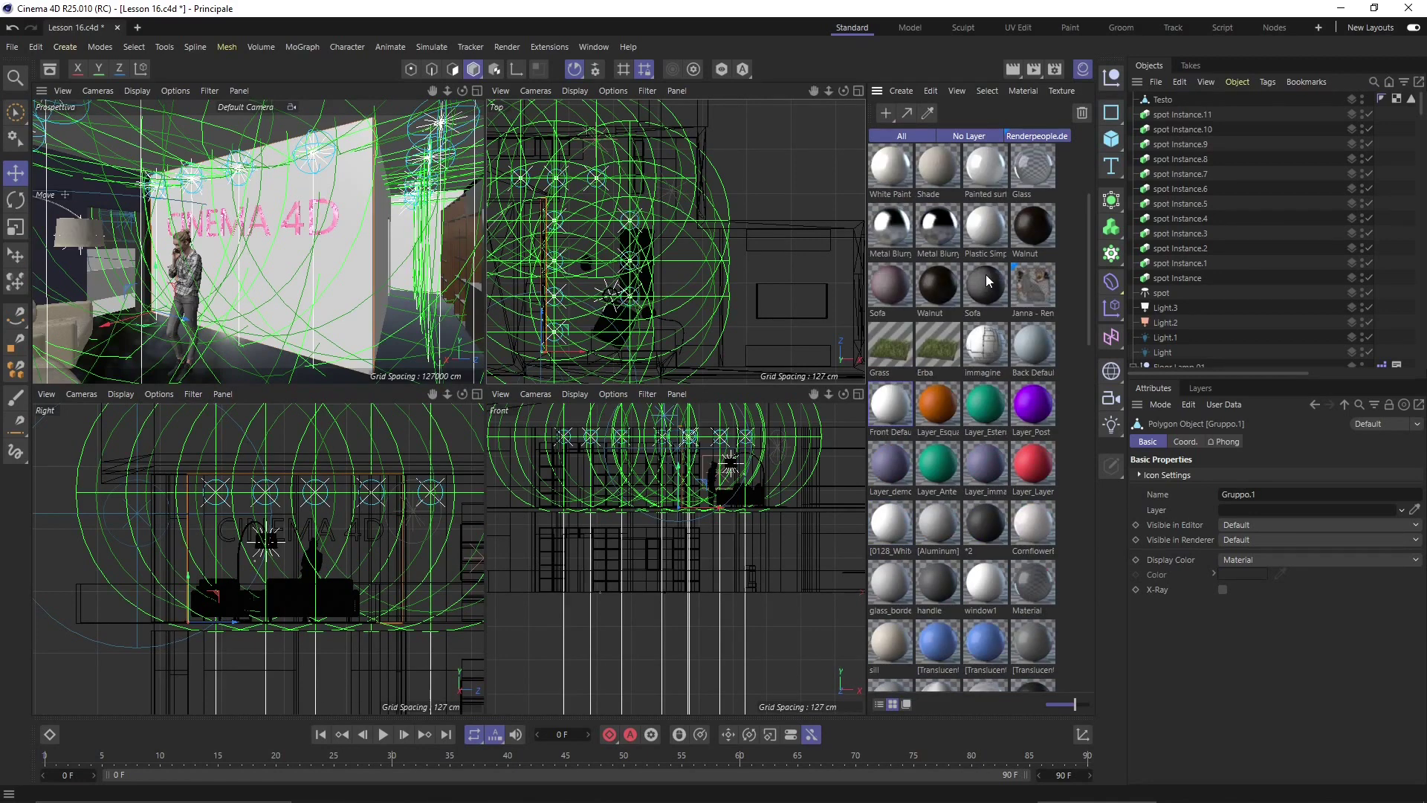
{"action": "scroll", "coordinate": [986, 274], "scroll_direction": "down", "scroll_amount": 2}
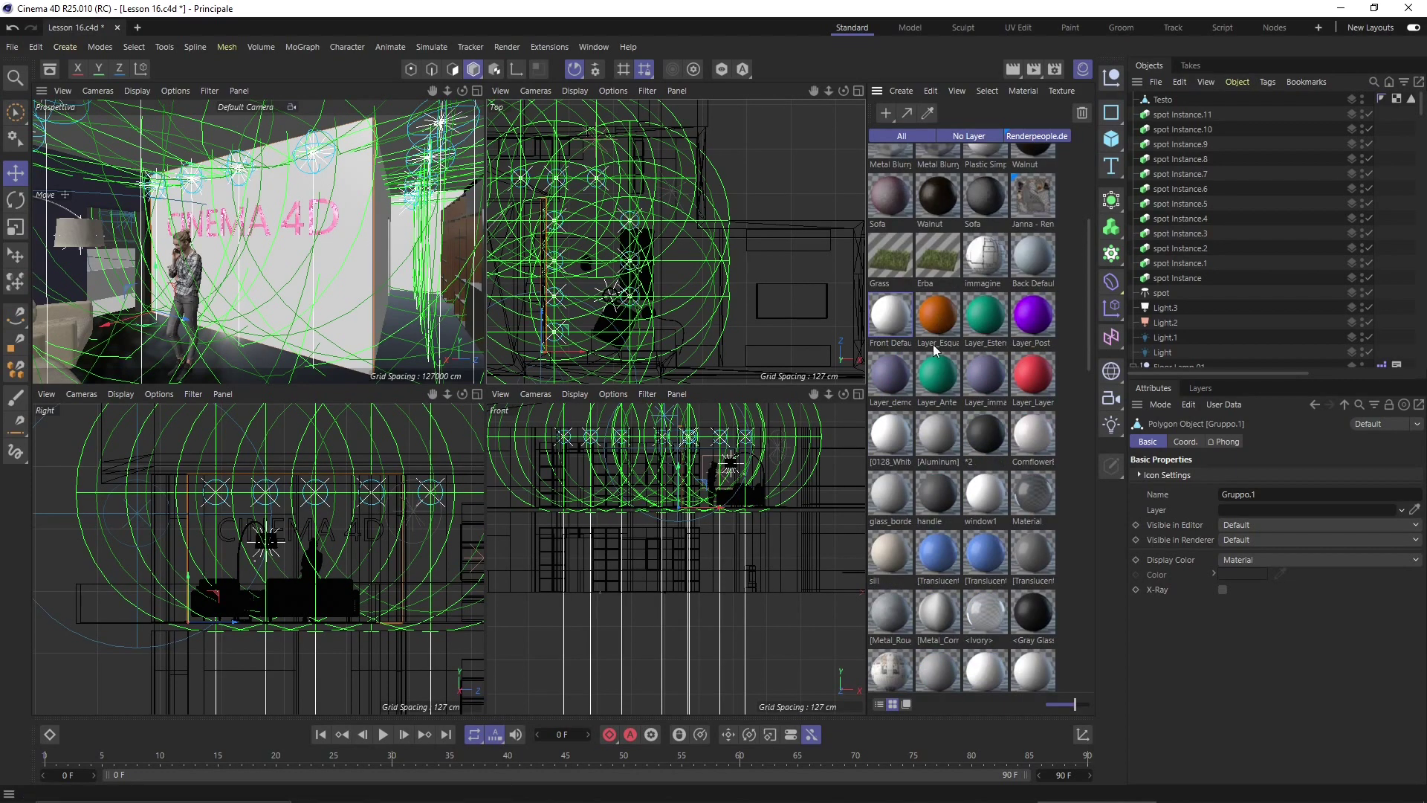
{"action": "scroll", "coordinate": [996, 391], "scroll_direction": "up", "scroll_amount": 3}
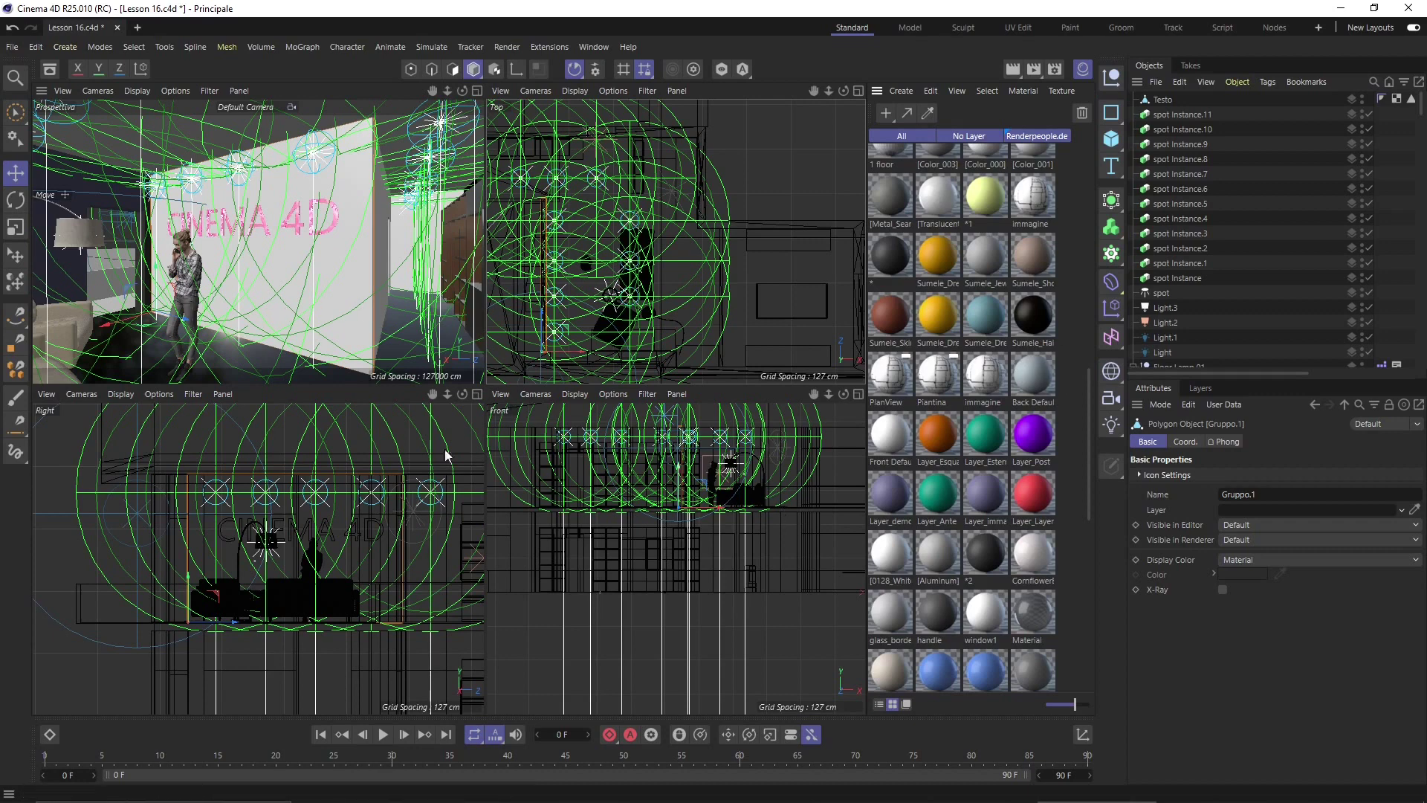
Step: Select the woman figure and show her Janna - Renderpeople material's Color channel in Attributes
{"action": "left_click", "coordinate": [188, 307]}
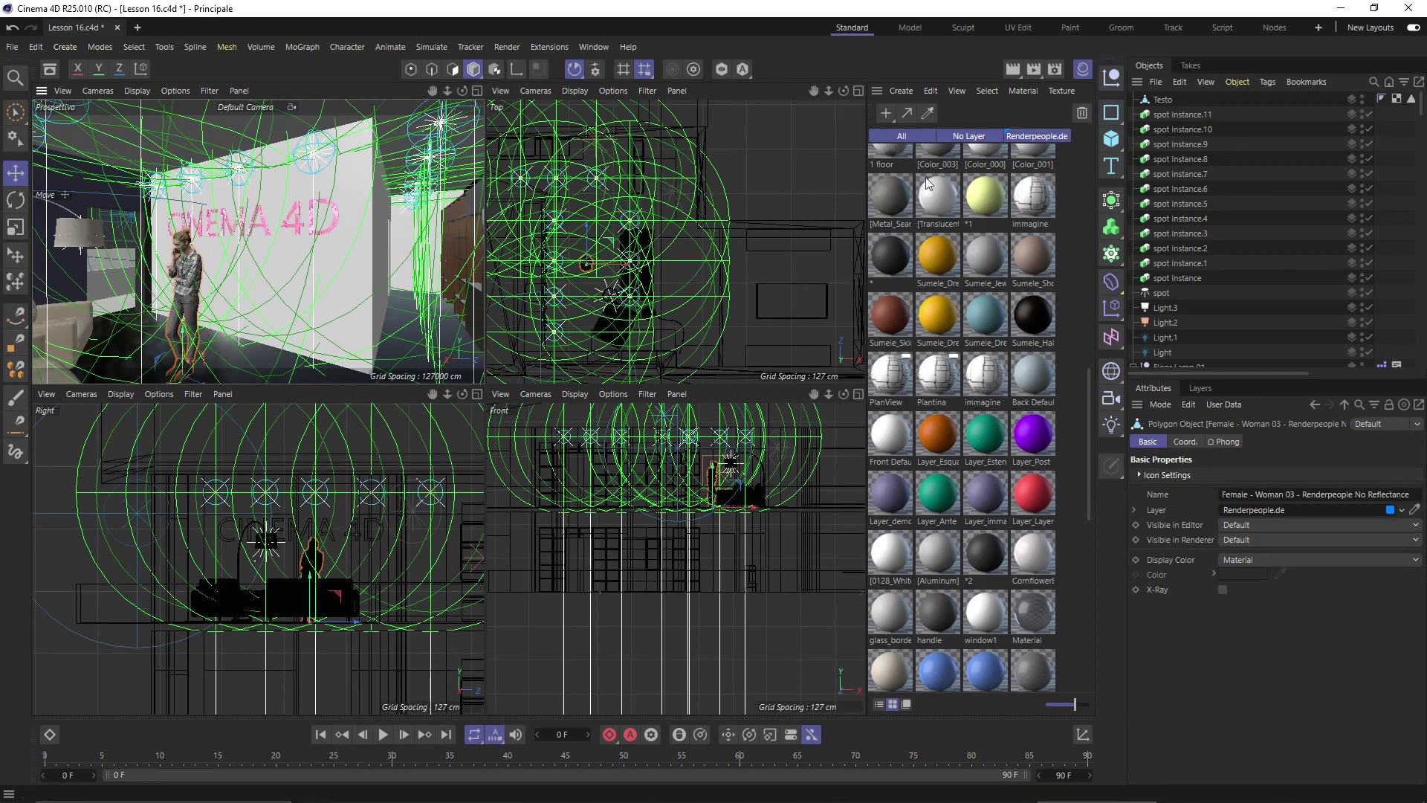
{"action": "left_click", "coordinate": [929, 115]}
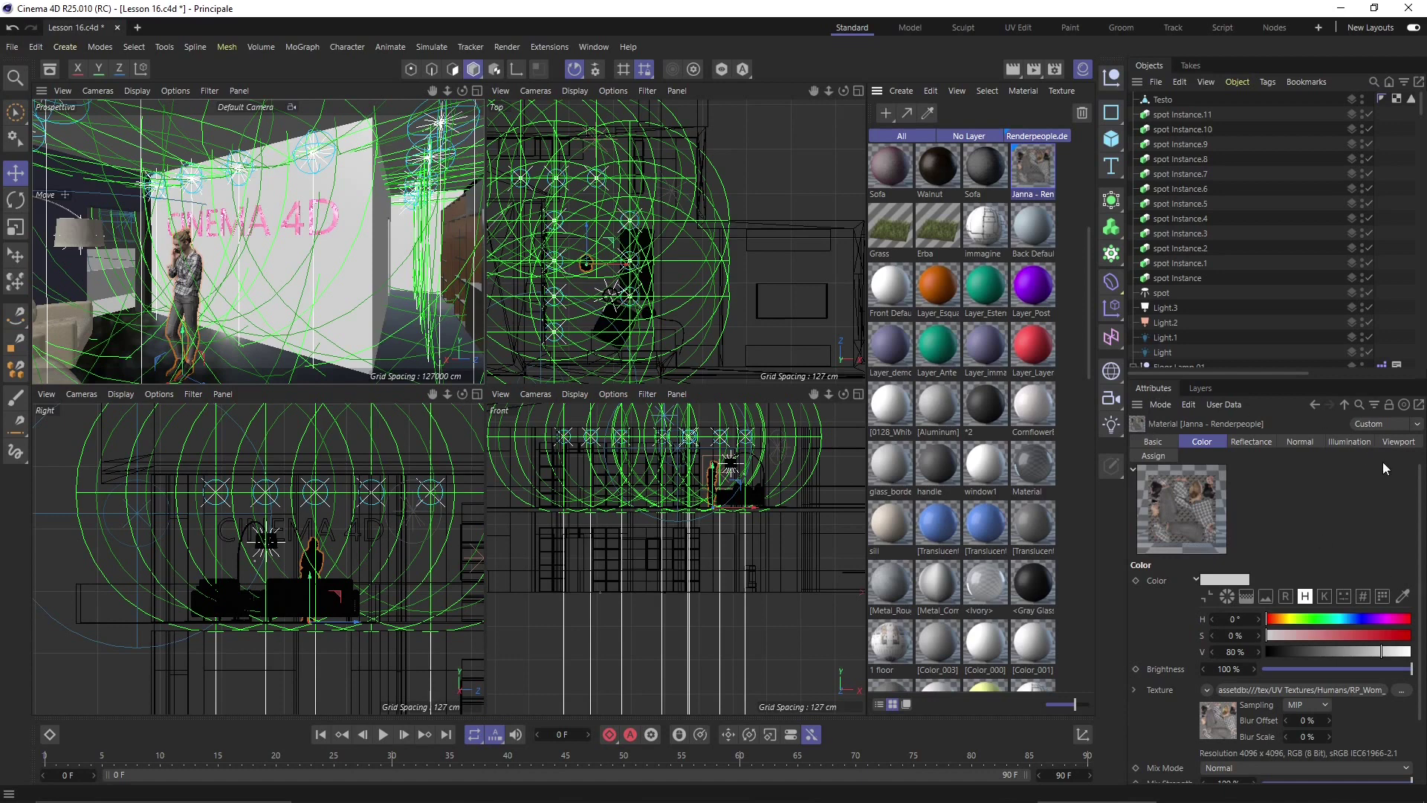
{"action": "scroll", "coordinate": [1397, 474], "scroll_direction": "down", "scroll_amount": 3}
{"action": "scroll", "coordinate": [1398, 474], "scroll_direction": "up", "scroll_amount": 3}
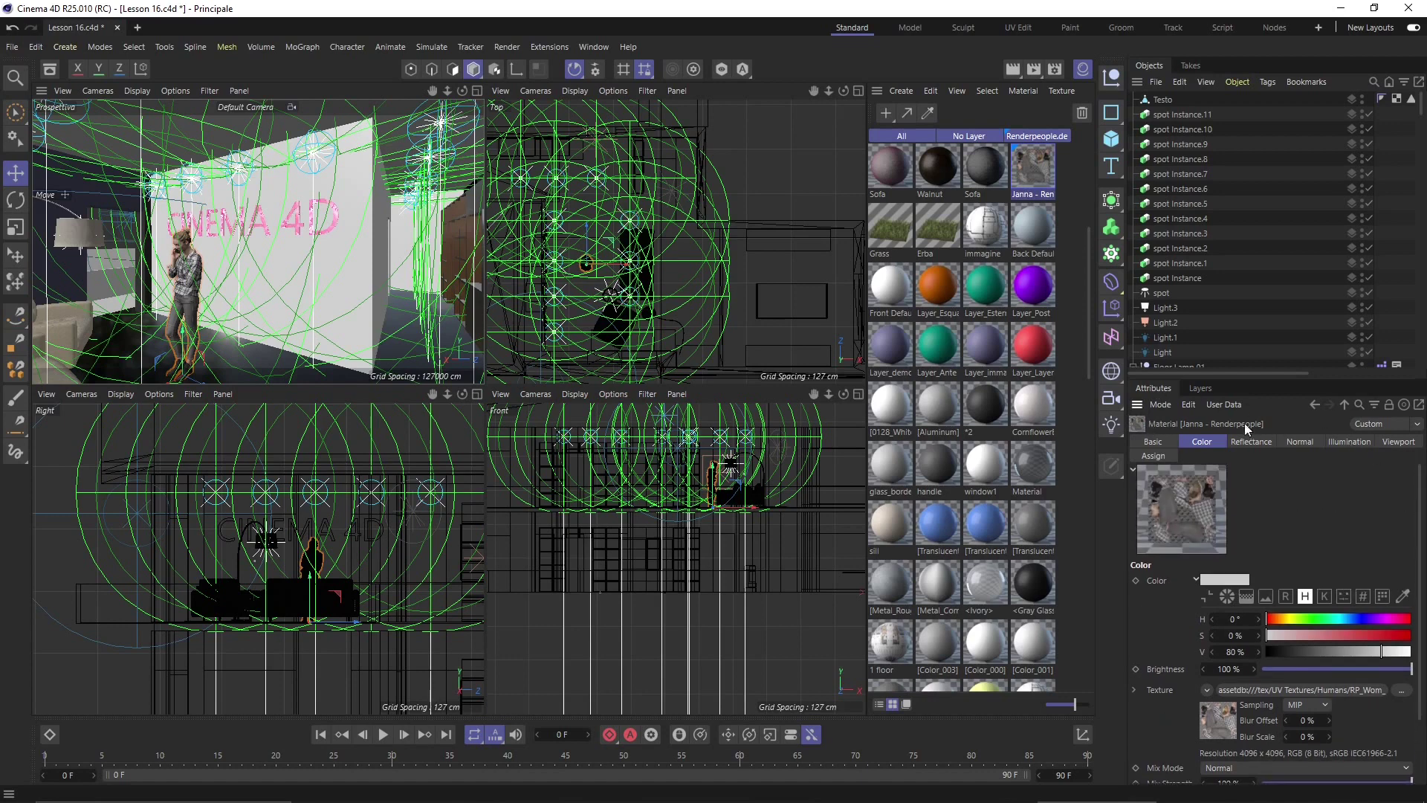
Step: Select the Female - Woman 03 object and inspect its Janna material tag
{"action": "left_click", "coordinate": [1160, 405]}
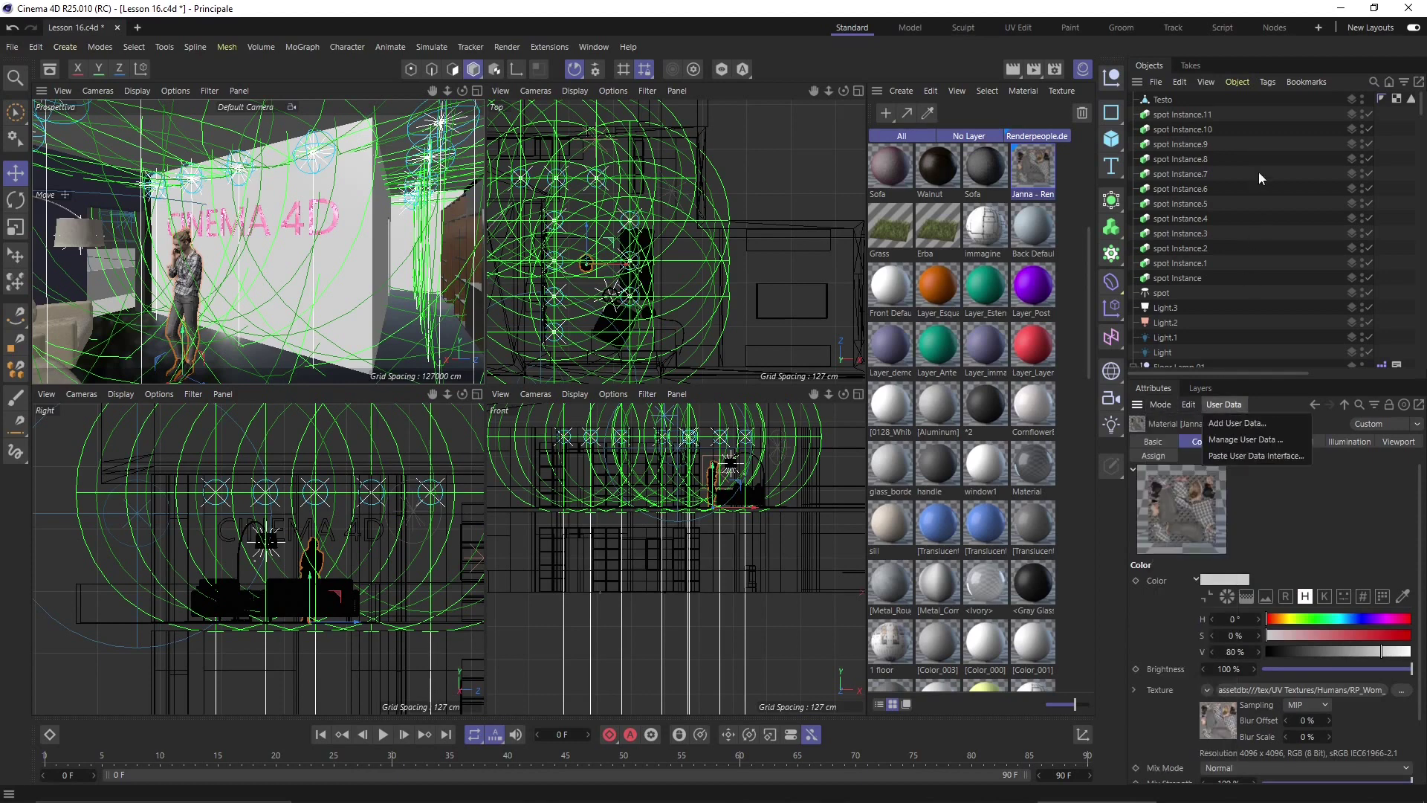
{"action": "left_click", "coordinate": [1263, 55]}
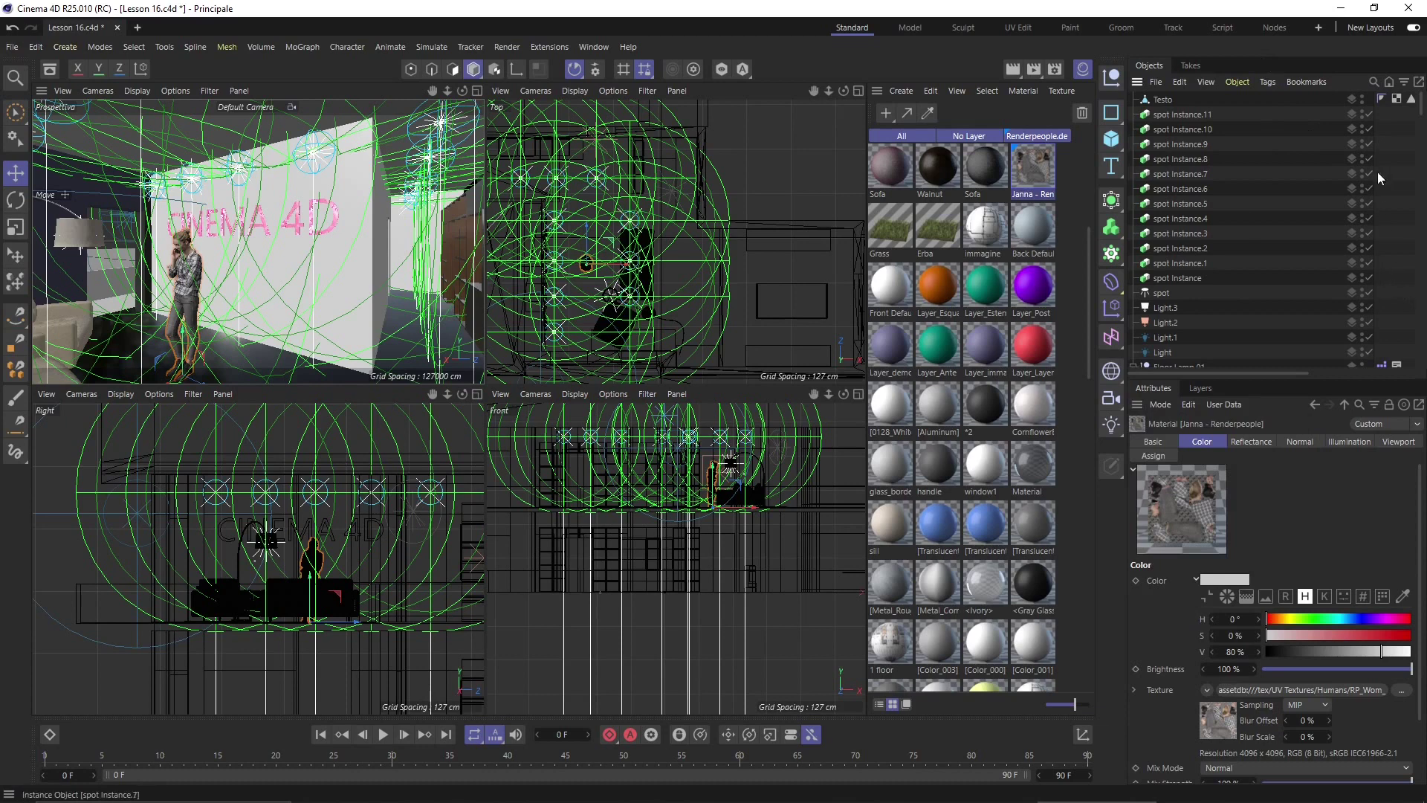
{"action": "scroll", "coordinate": [1332, 220], "scroll_direction": "down", "scroll_amount": 5}
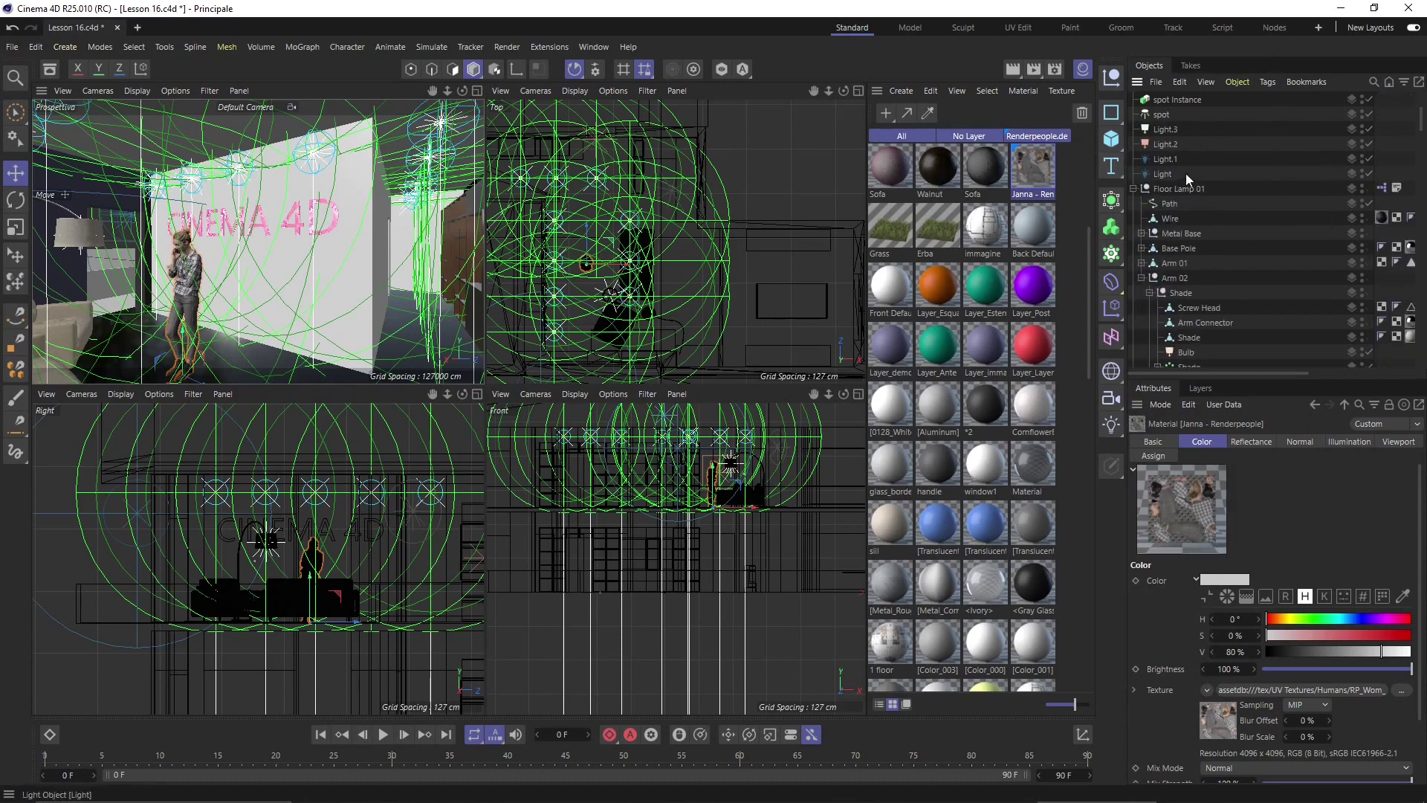
{"action": "scroll", "coordinate": [1190, 186], "scroll_direction": "down", "scroll_amount": 5}
{"action": "scroll", "coordinate": [1190, 186], "scroll_direction": "up", "scroll_amount": 3}
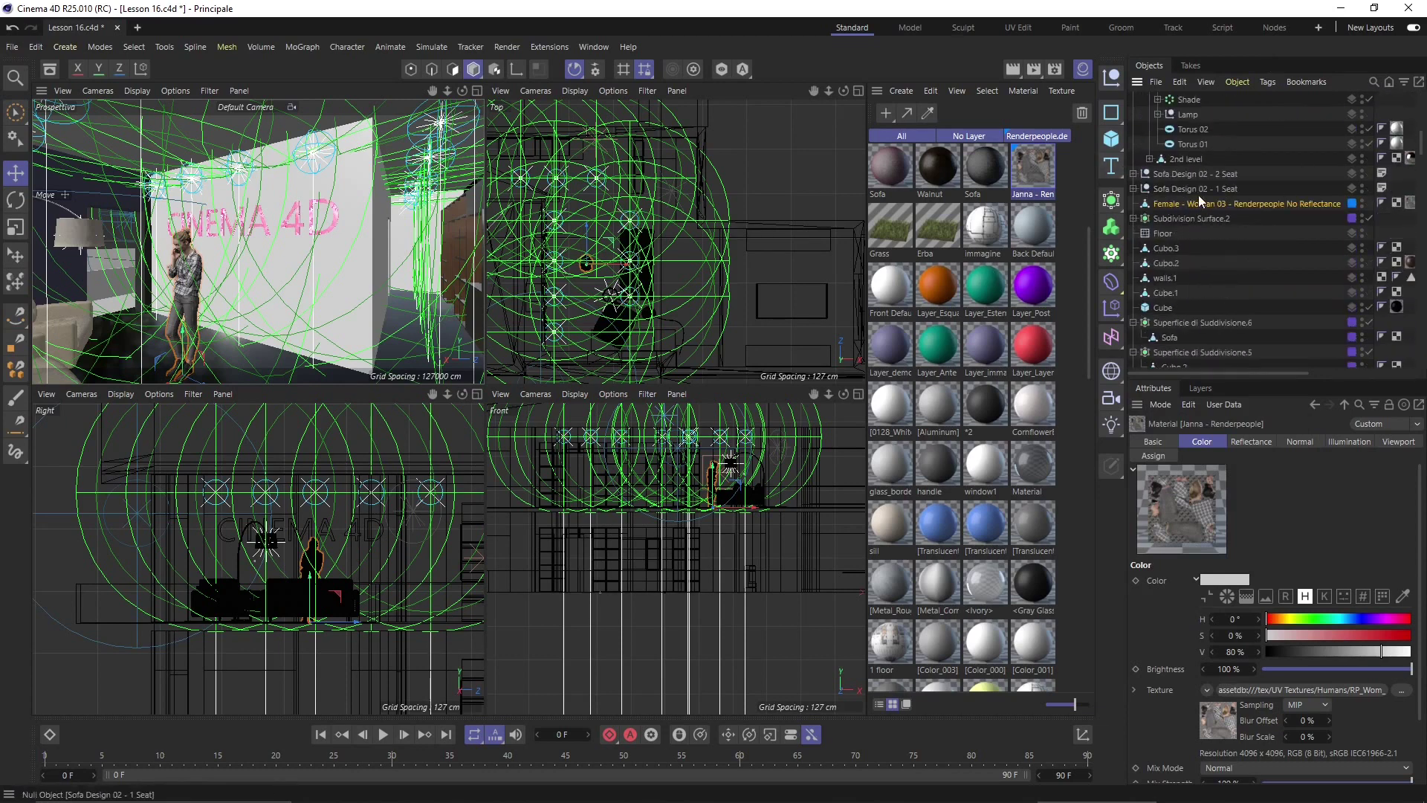
{"action": "left_click", "coordinate": [1209, 206]}
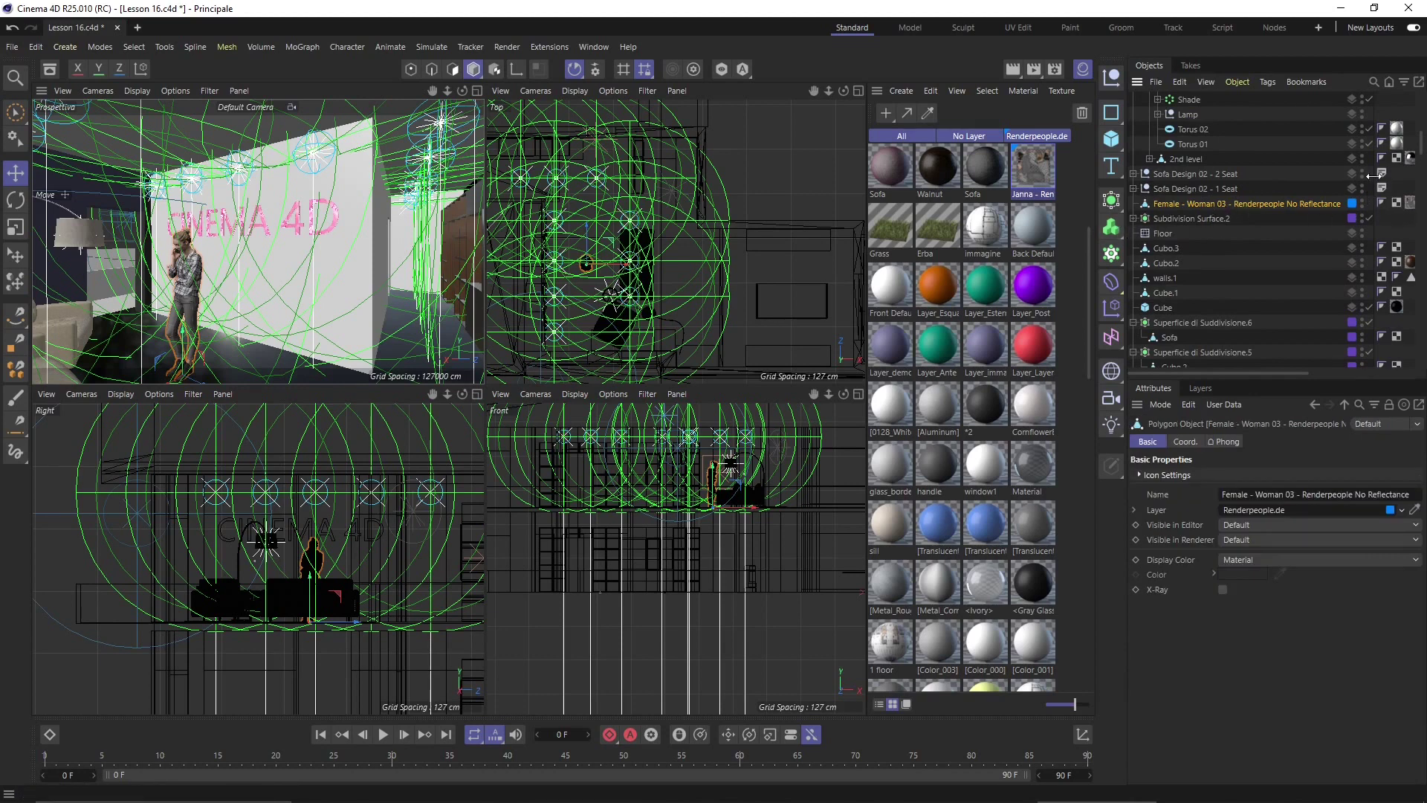
{"action": "left_click_drag", "start_coordinate": [1373, 179], "coordinate": [1322, 187]}
{"action": "left_click", "coordinate": [1363, 203]}
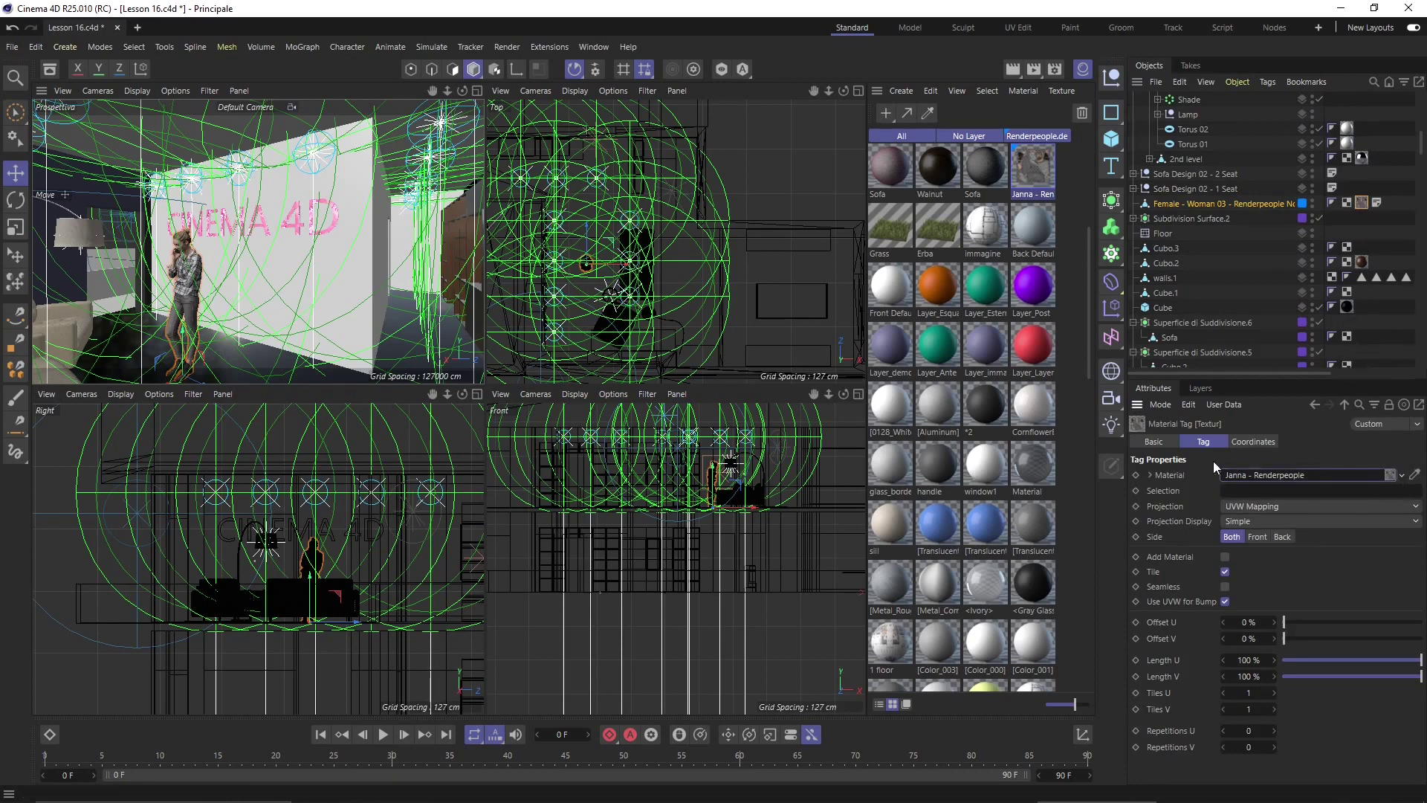
Step: Review the tag's Basic, Tag and Coordinates tabs, then inspect the Materiale tag on Cubo.2
{"action": "left_click", "coordinate": [1152, 440]}
{"action": "left_click", "coordinate": [1193, 443]}
{"action": "left_click", "coordinate": [1243, 441]}
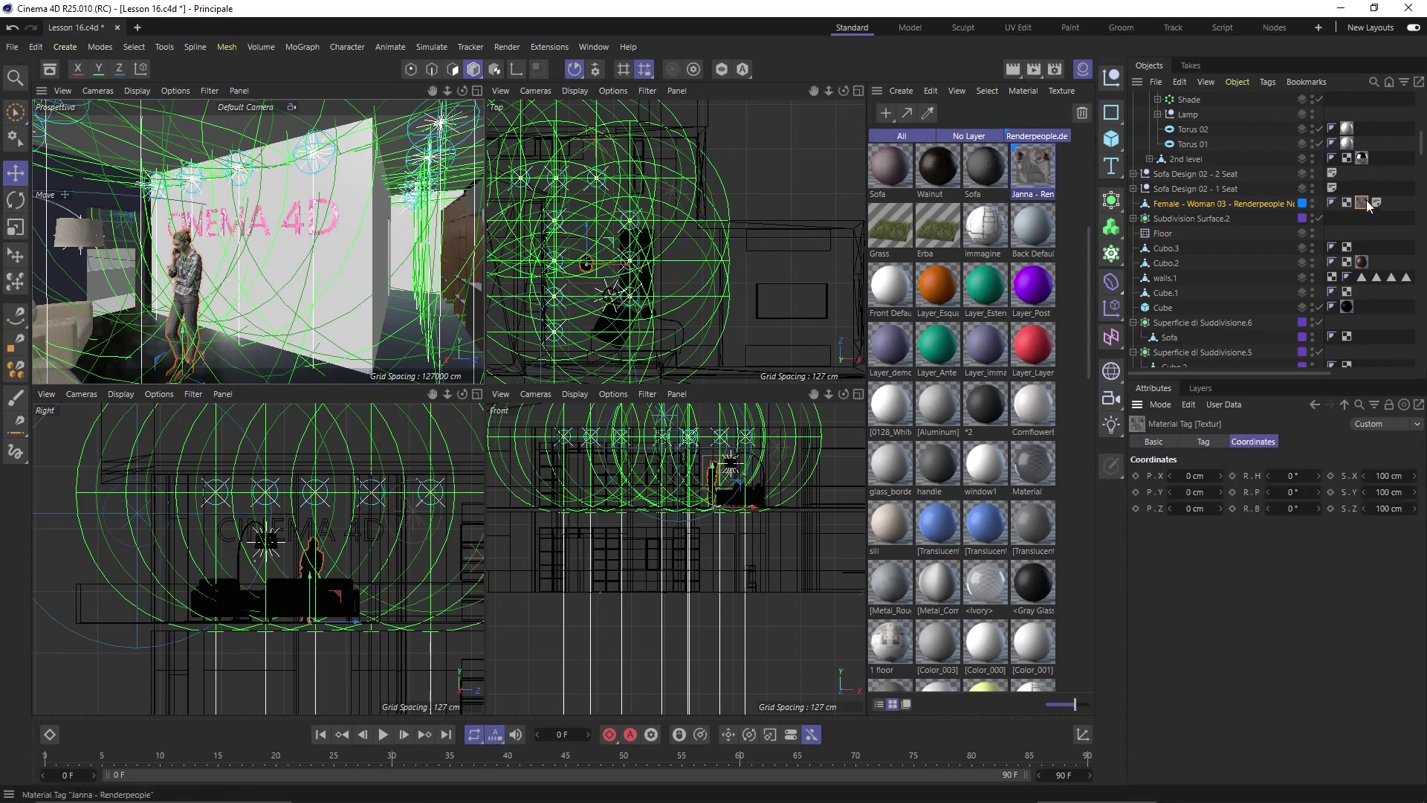
{"action": "left_click", "coordinate": [1362, 158]}
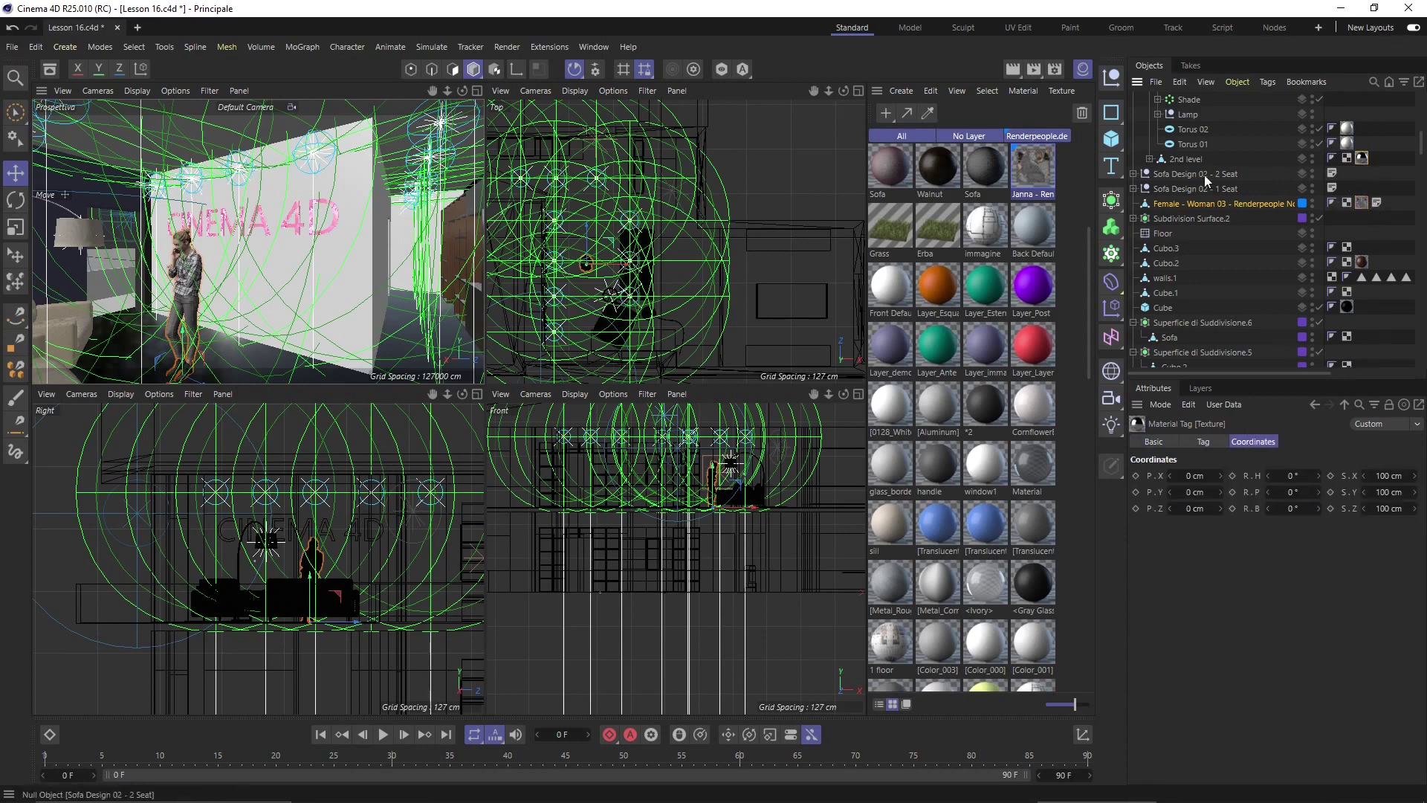
{"action": "left_click", "coordinate": [1360, 305]}
{"action": "left_click", "coordinate": [1362, 262]}
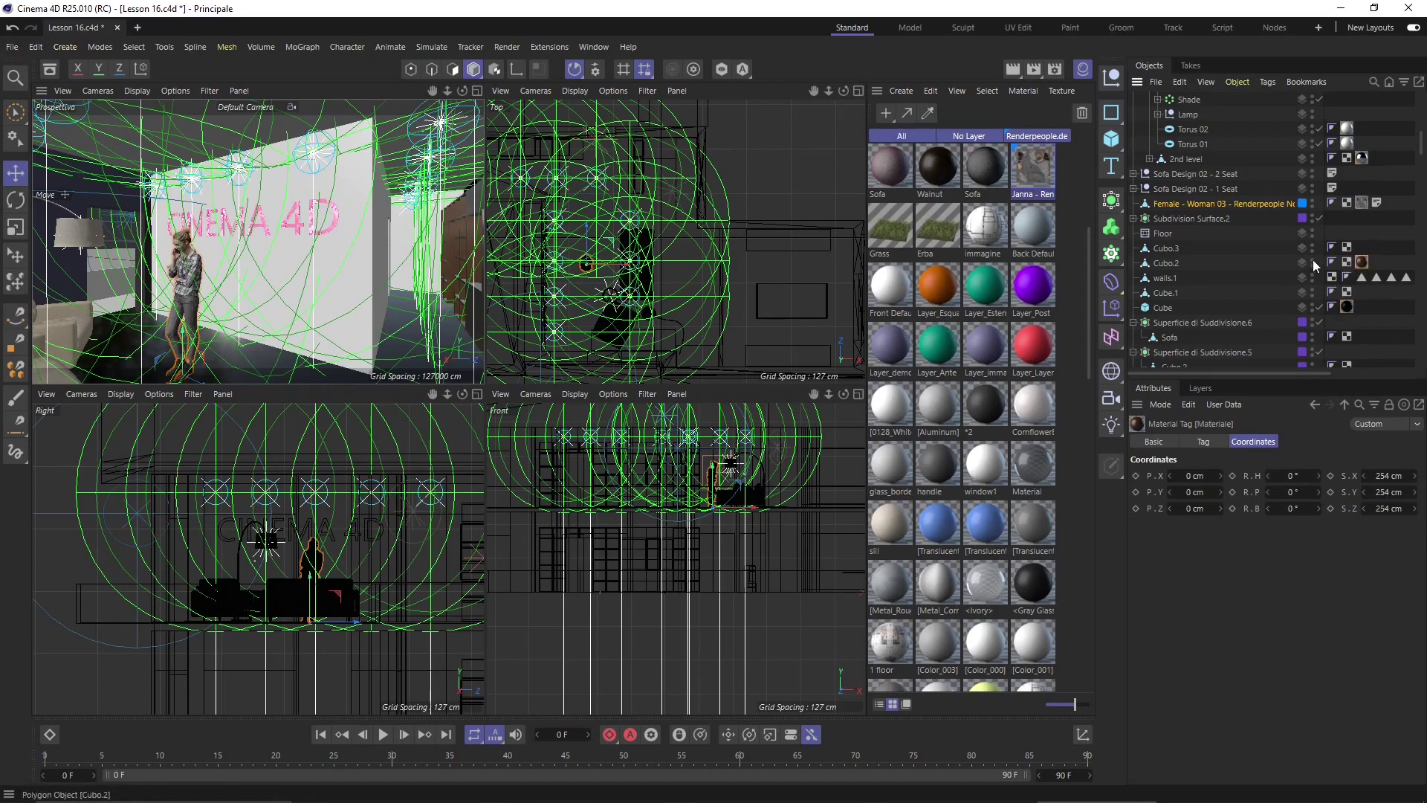
{"action": "left_click", "coordinate": [1071, 282]}
{"action": "scroll", "coordinate": [1076, 265], "scroll_direction": "up", "scroll_amount": 5}
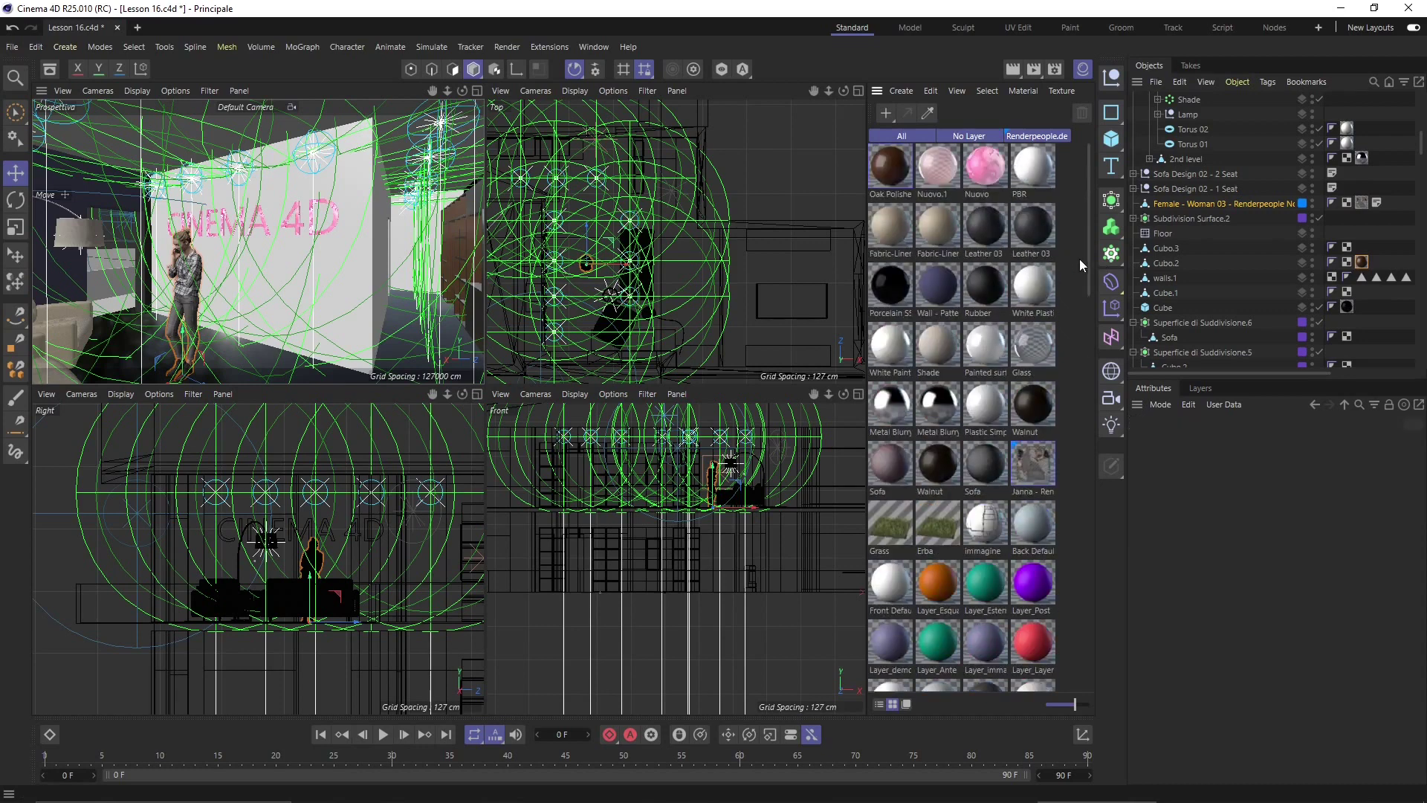
{"action": "scroll", "coordinate": [936, 387], "scroll_direction": "down", "scroll_amount": 10}
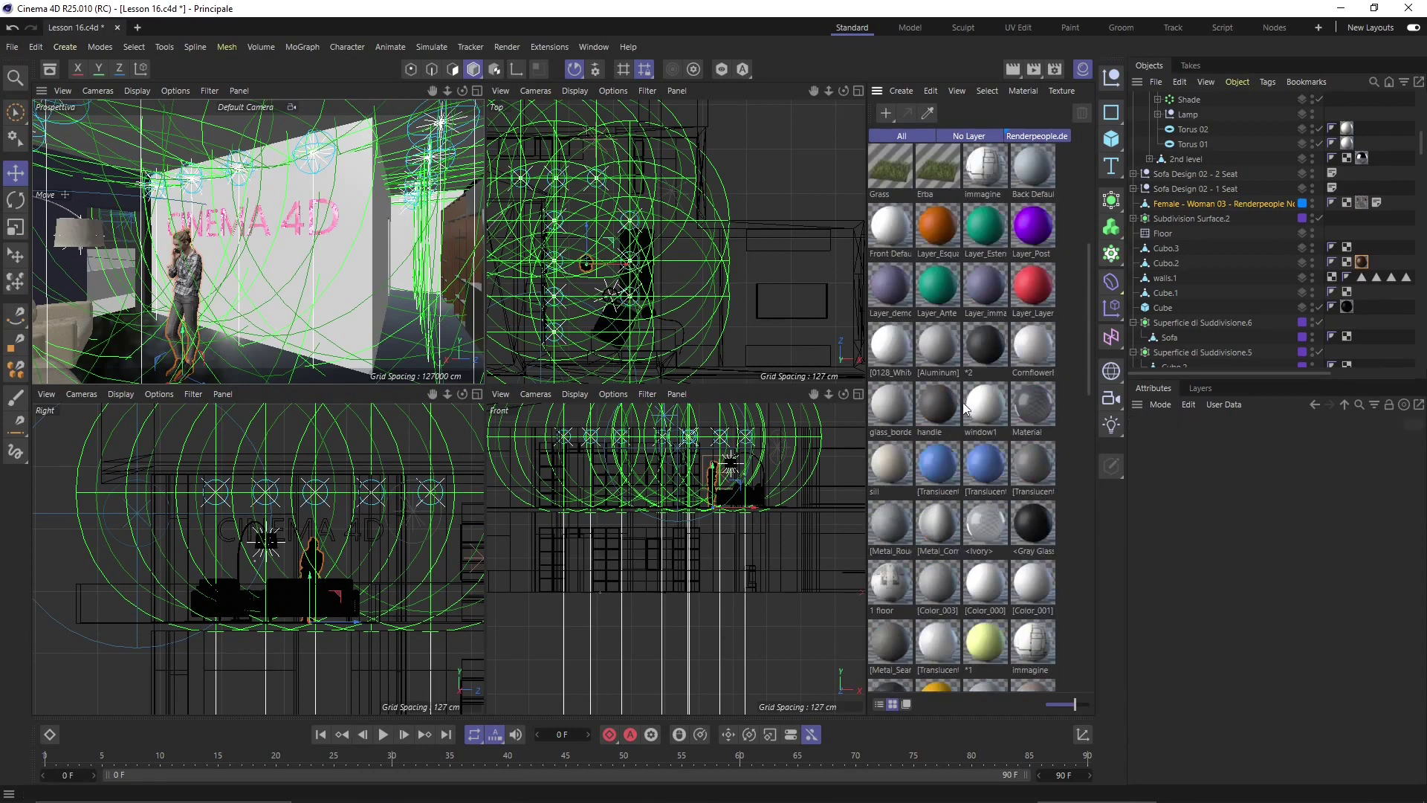
{"action": "scroll", "coordinate": [934, 386], "scroll_direction": "down", "scroll_amount": 2}
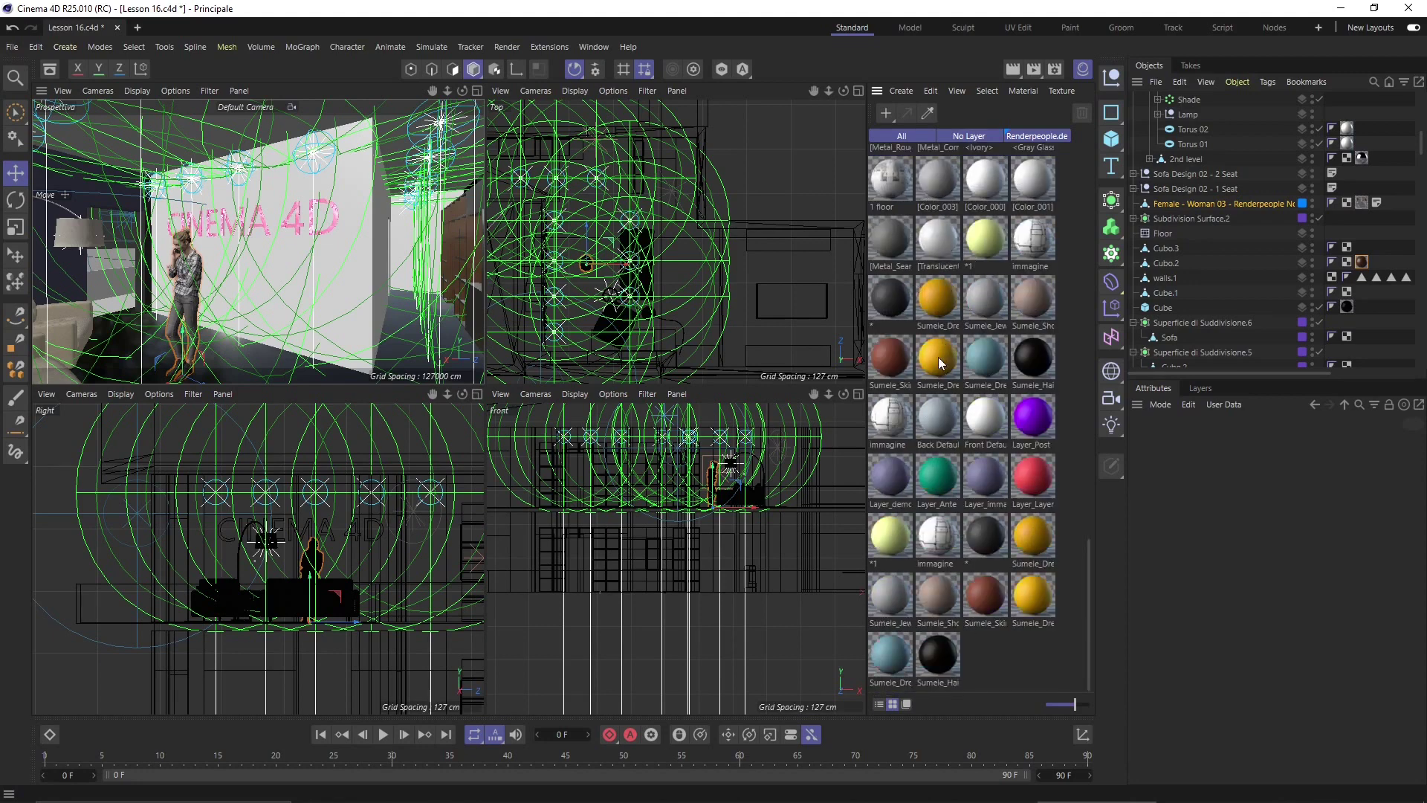
{"action": "left_click", "coordinate": [936, 298]}
{"action": "left_click", "coordinate": [894, 296]}
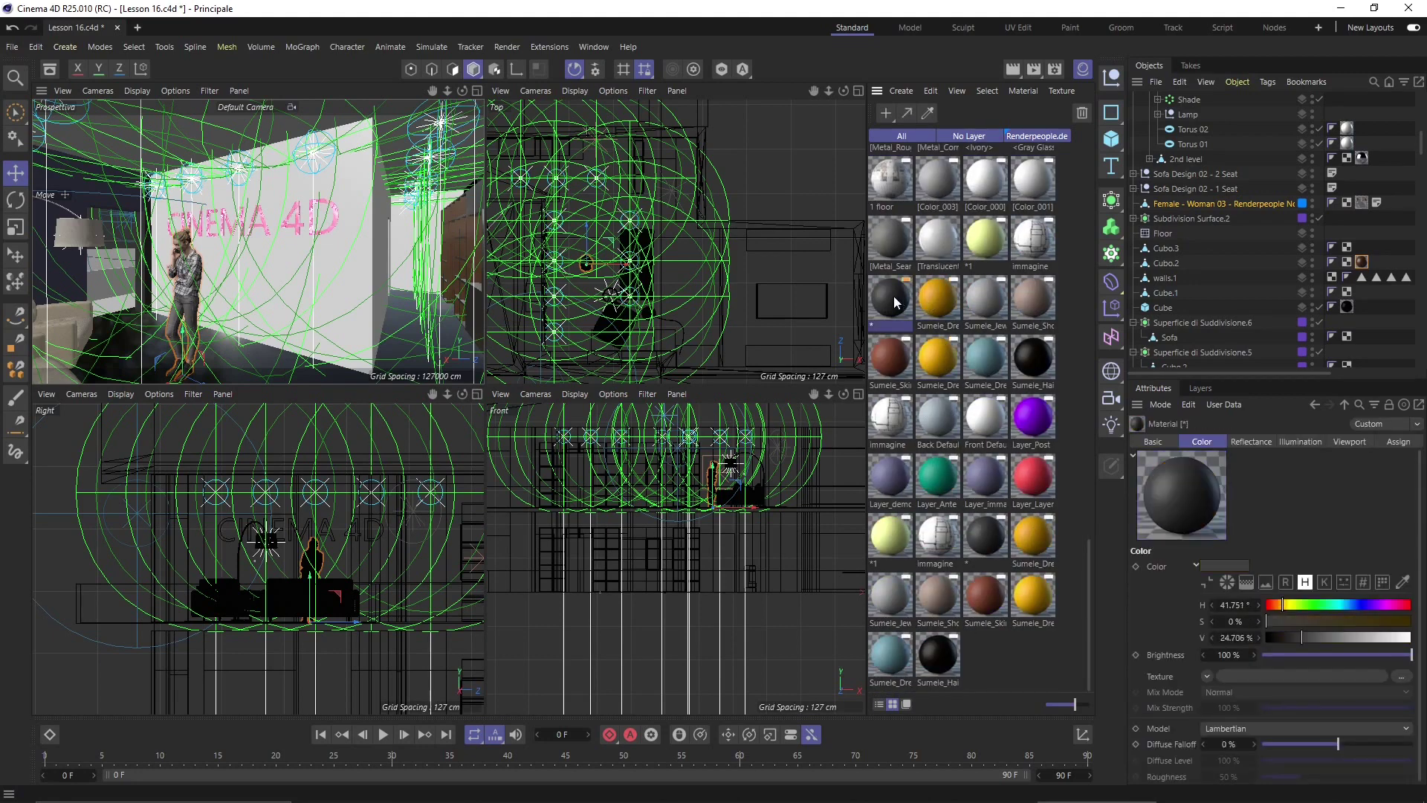
{"action": "left_click", "coordinate": [932, 299]}
{"action": "left_click", "coordinate": [934, 370]}
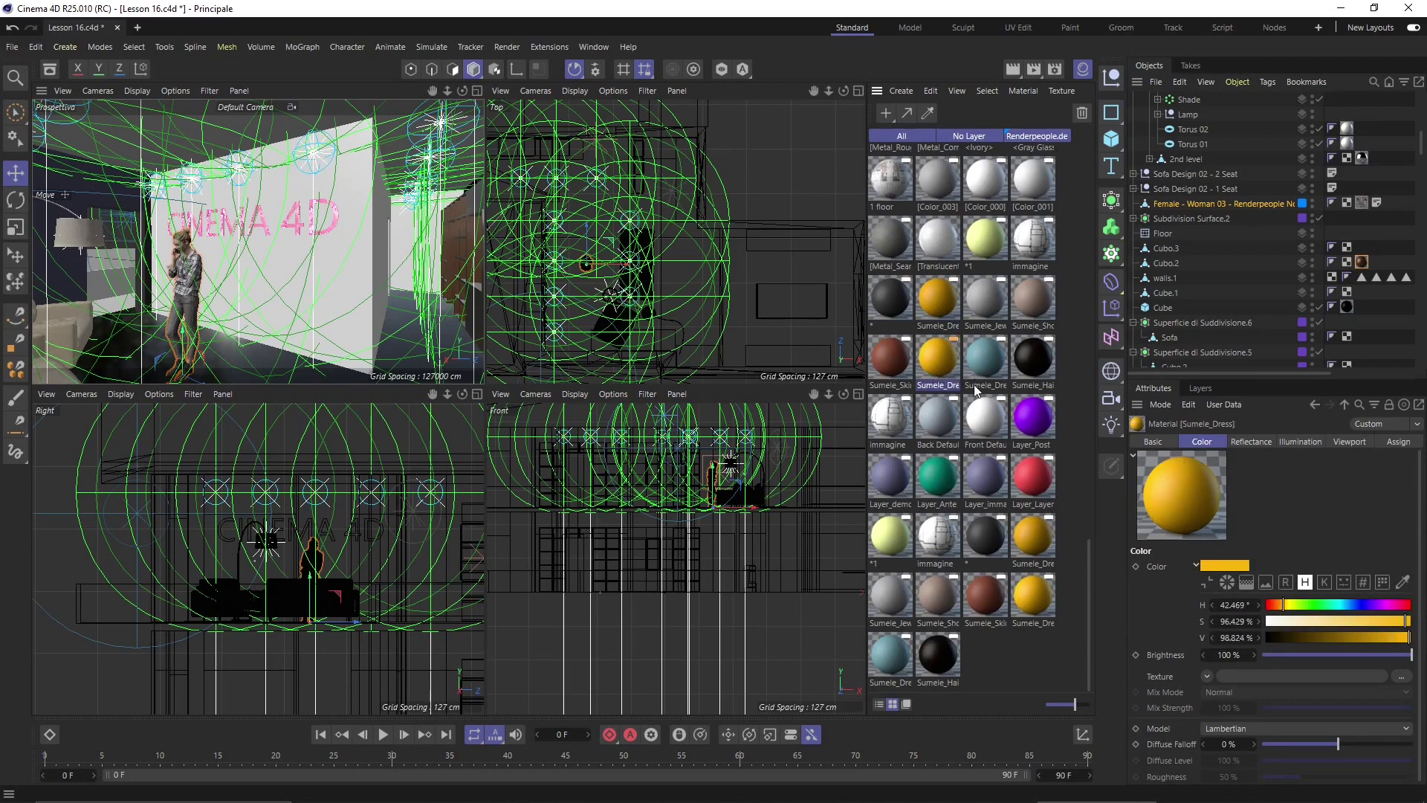
{"action": "scroll", "coordinate": [970, 449], "scroll_direction": "up", "scroll_amount": 5}
{"action": "scroll", "coordinate": [953, 437], "scroll_direction": "down", "scroll_amount": 1}
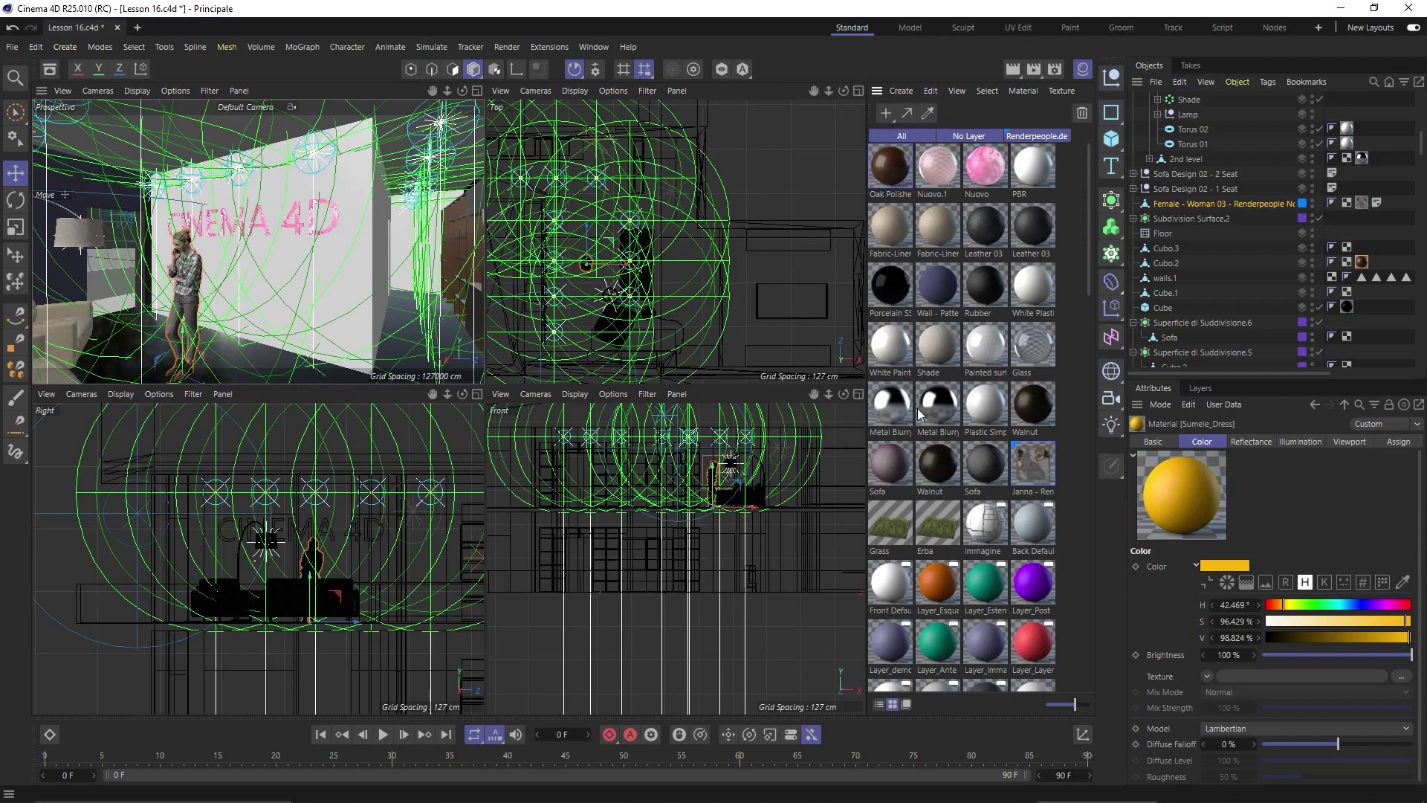
{"action": "scroll", "coordinate": [806, 177], "scroll_direction": "down", "scroll_amount": 1}
{"action": "scroll", "coordinate": [808, 184], "scroll_direction": "down", "scroll_amount": 1}
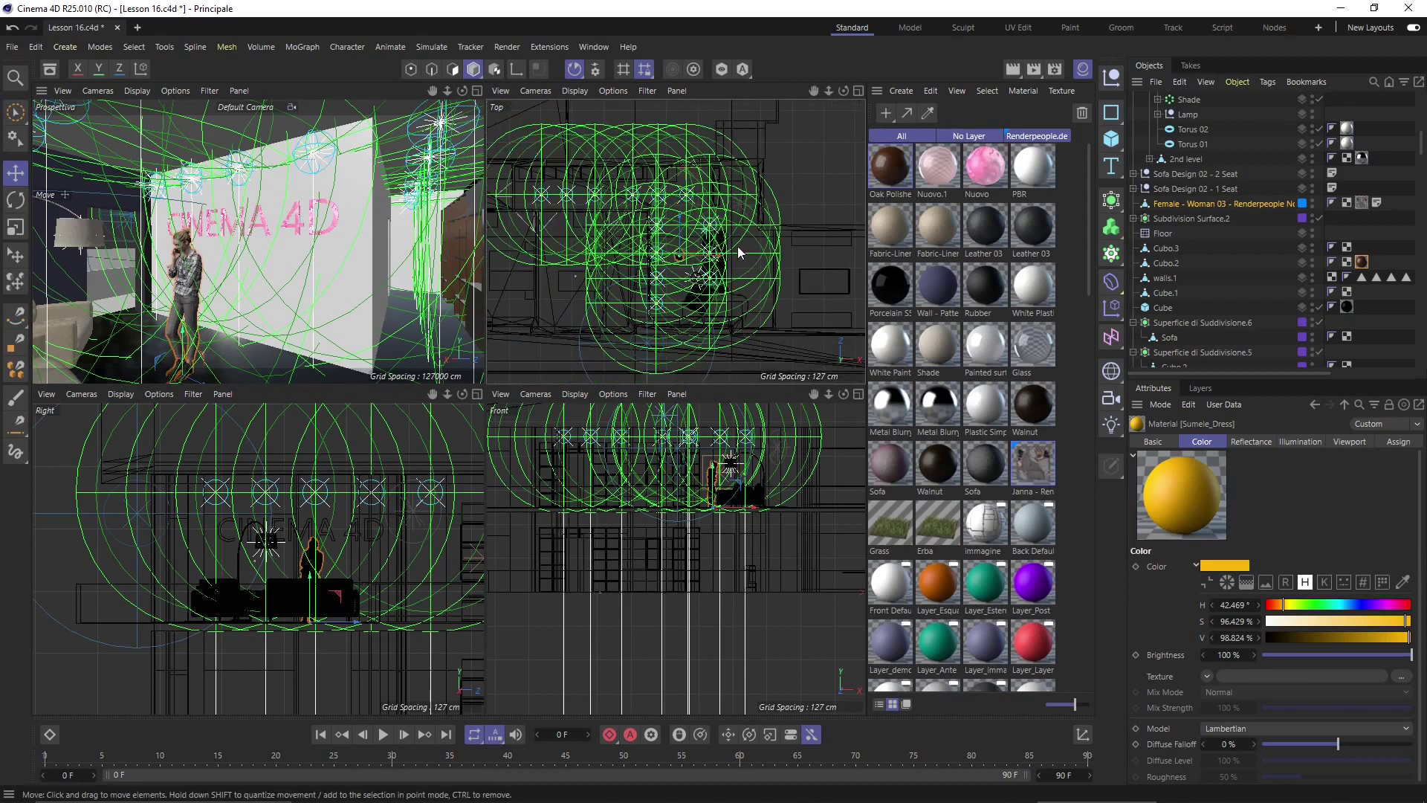
{"action": "scroll", "coordinate": [586, 283], "scroll_direction": "up", "scroll_amount": 2}
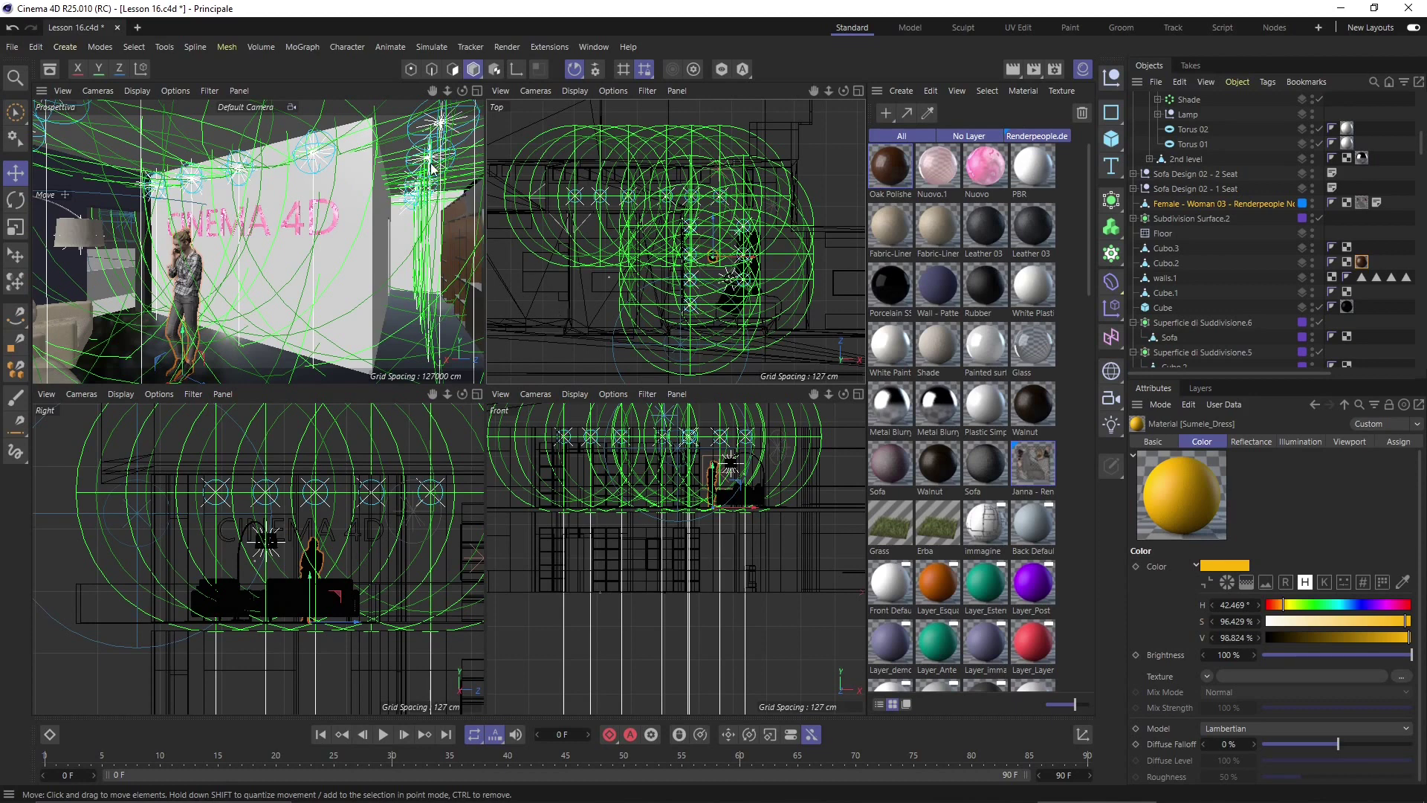
{"action": "scroll", "coordinate": [751, 231], "scroll_direction": "down", "scroll_amount": 2}
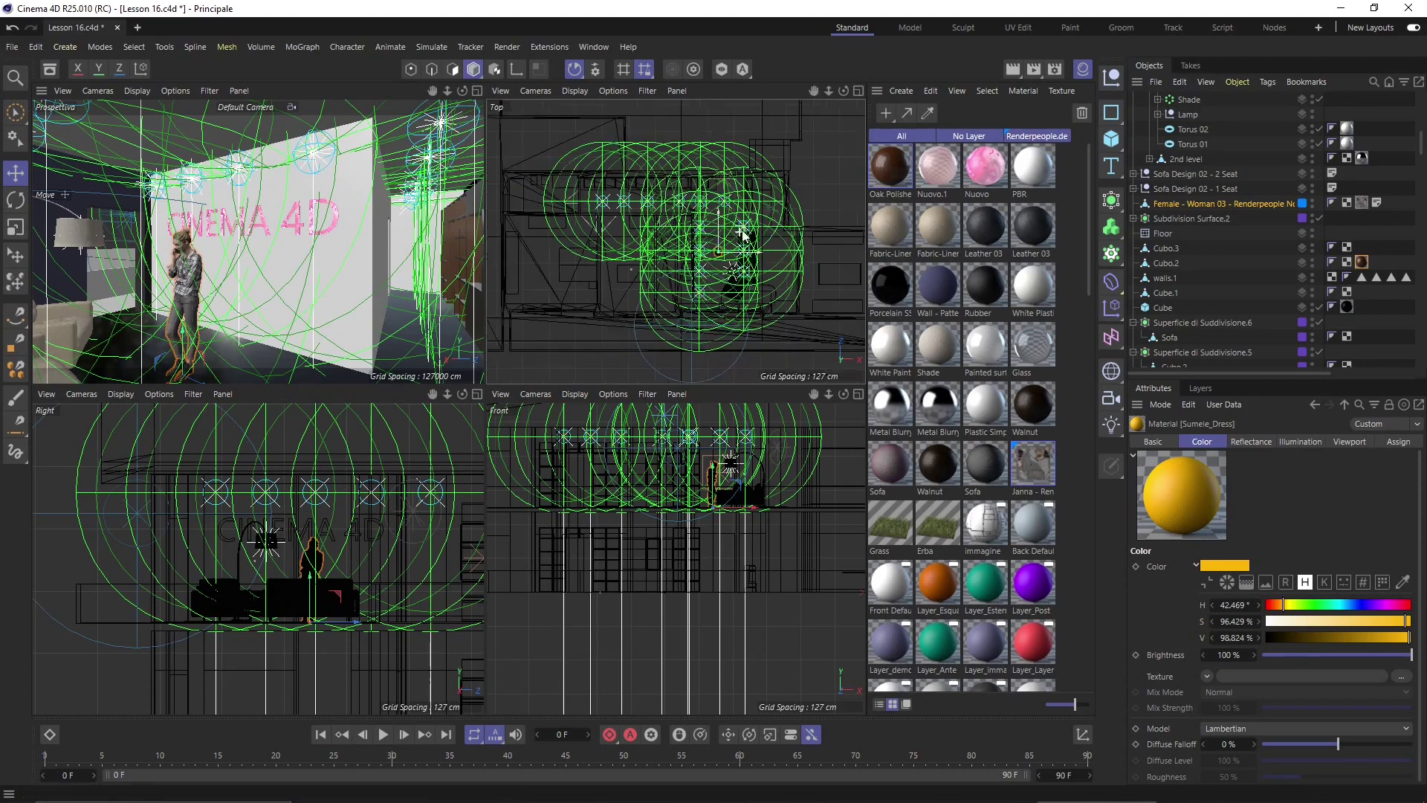
{"action": "scroll", "coordinate": [680, 319], "scroll_direction": "up", "scroll_amount": 2}
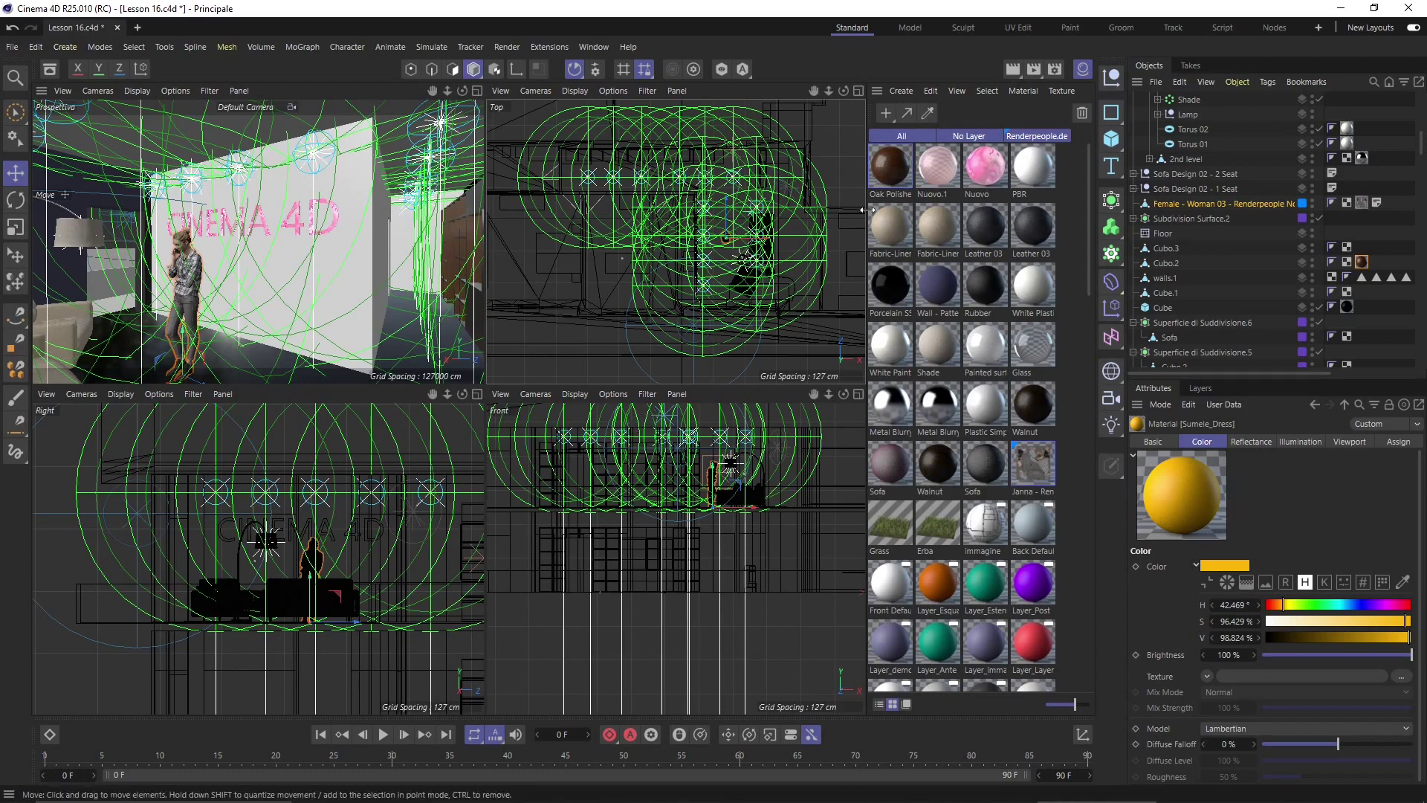
{"action": "scroll", "coordinate": [940, 400], "scroll_direction": "down", "scroll_amount": 5}
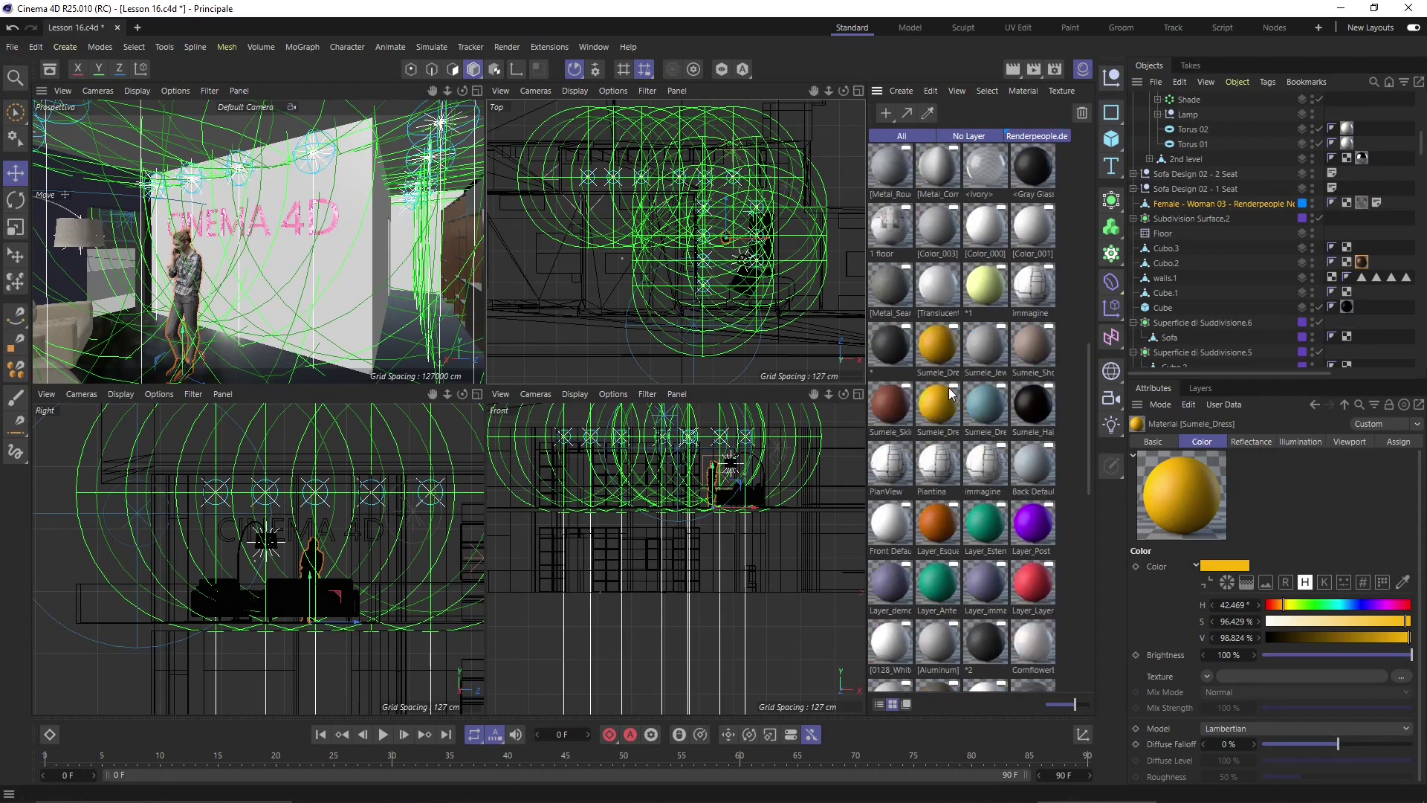
{"action": "scroll", "coordinate": [949, 394], "scroll_direction": "down", "scroll_amount": 5}
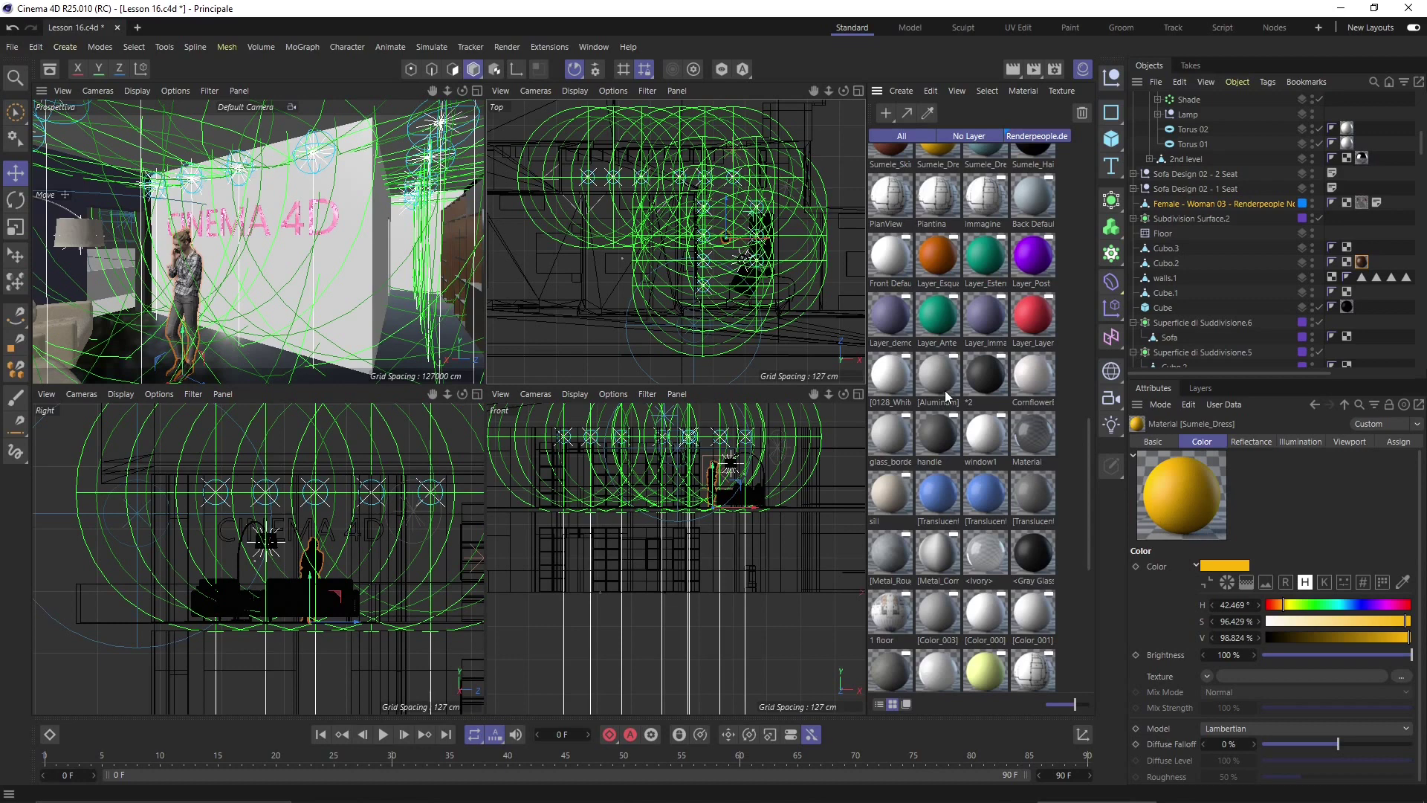
{"action": "scroll", "coordinate": [944, 401], "scroll_direction": "down", "scroll_amount": 5}
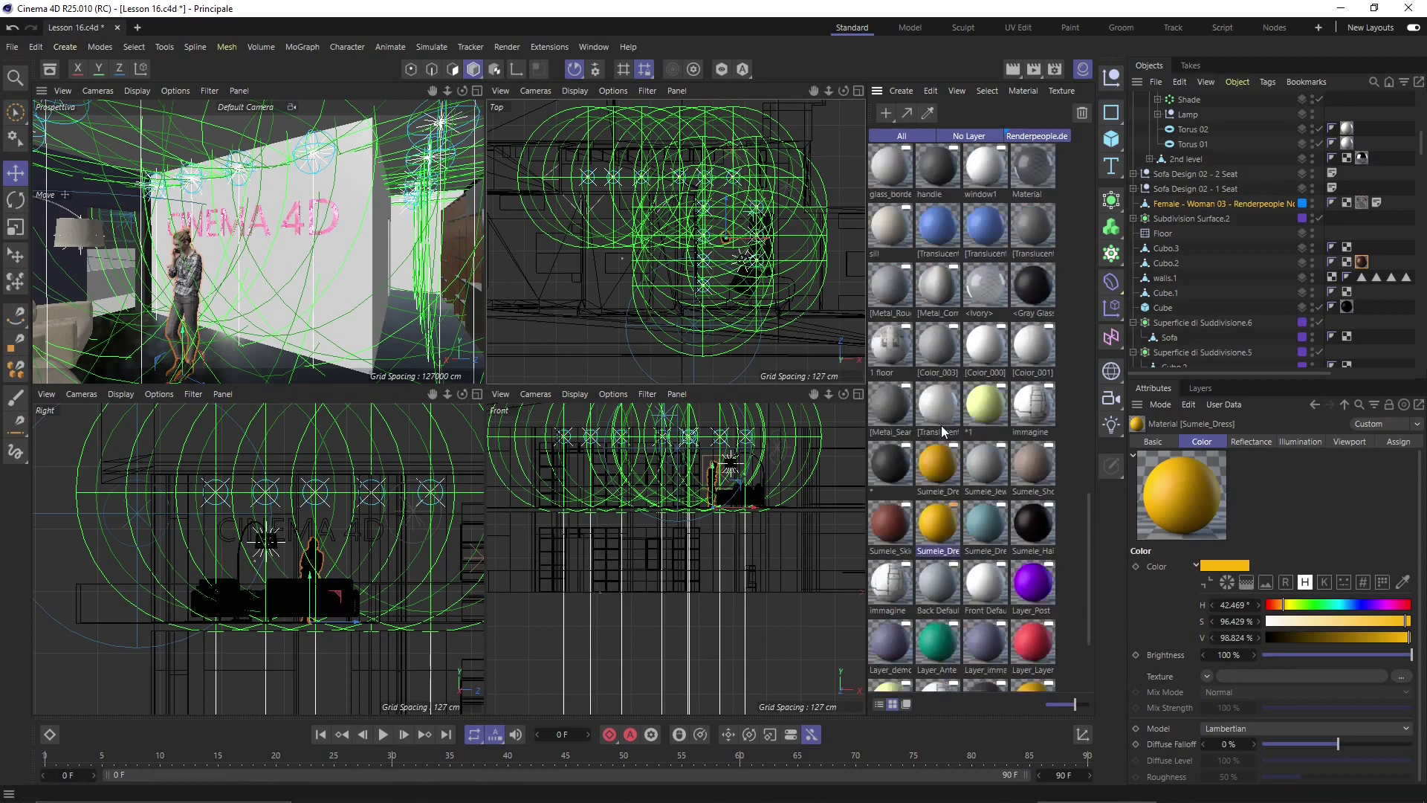
{"action": "scroll", "coordinate": [942, 429], "scroll_direction": "down", "scroll_amount": 3}
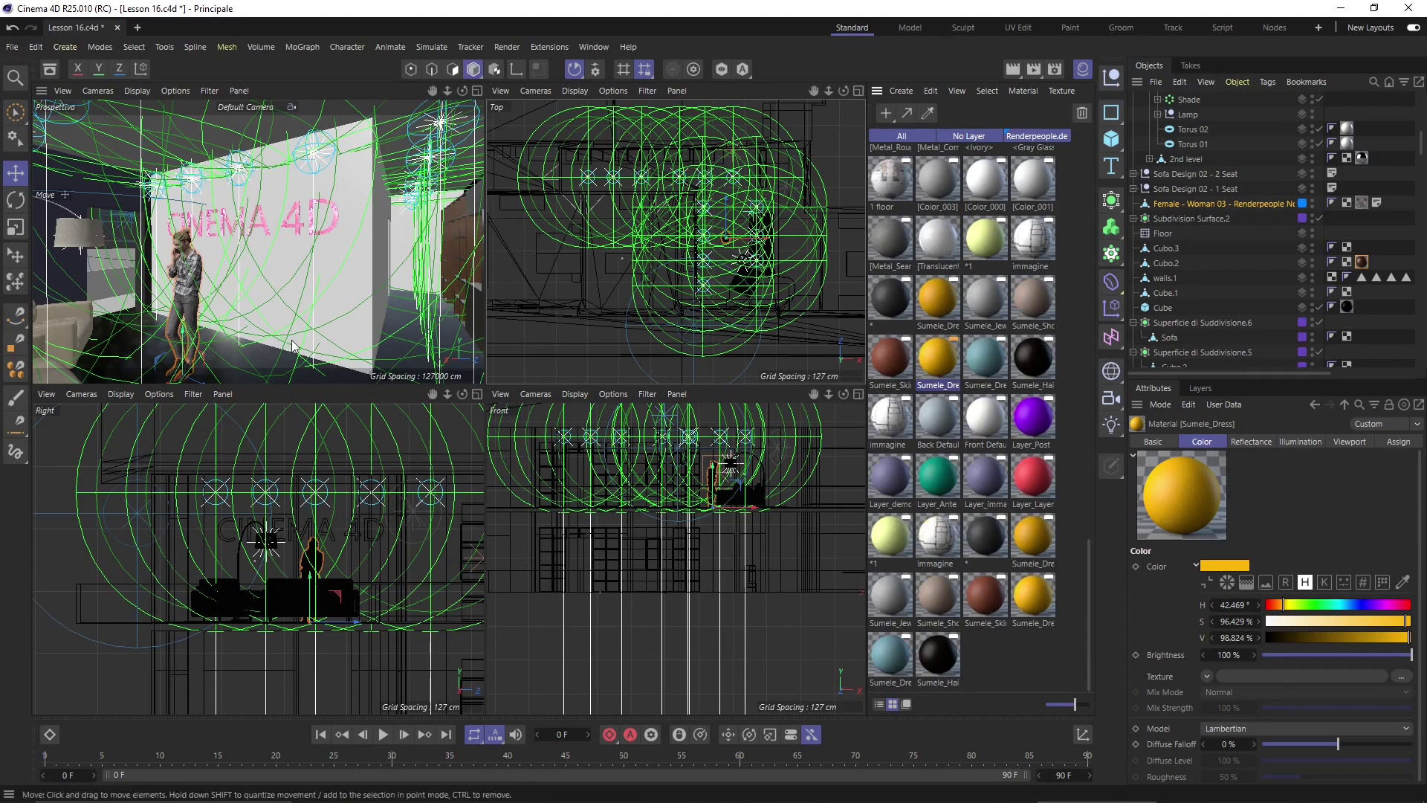
Step: Select the CINEMA 4D text wall and show its Front Default material in Attributes
{"action": "left_click", "coordinate": [359, 173]}
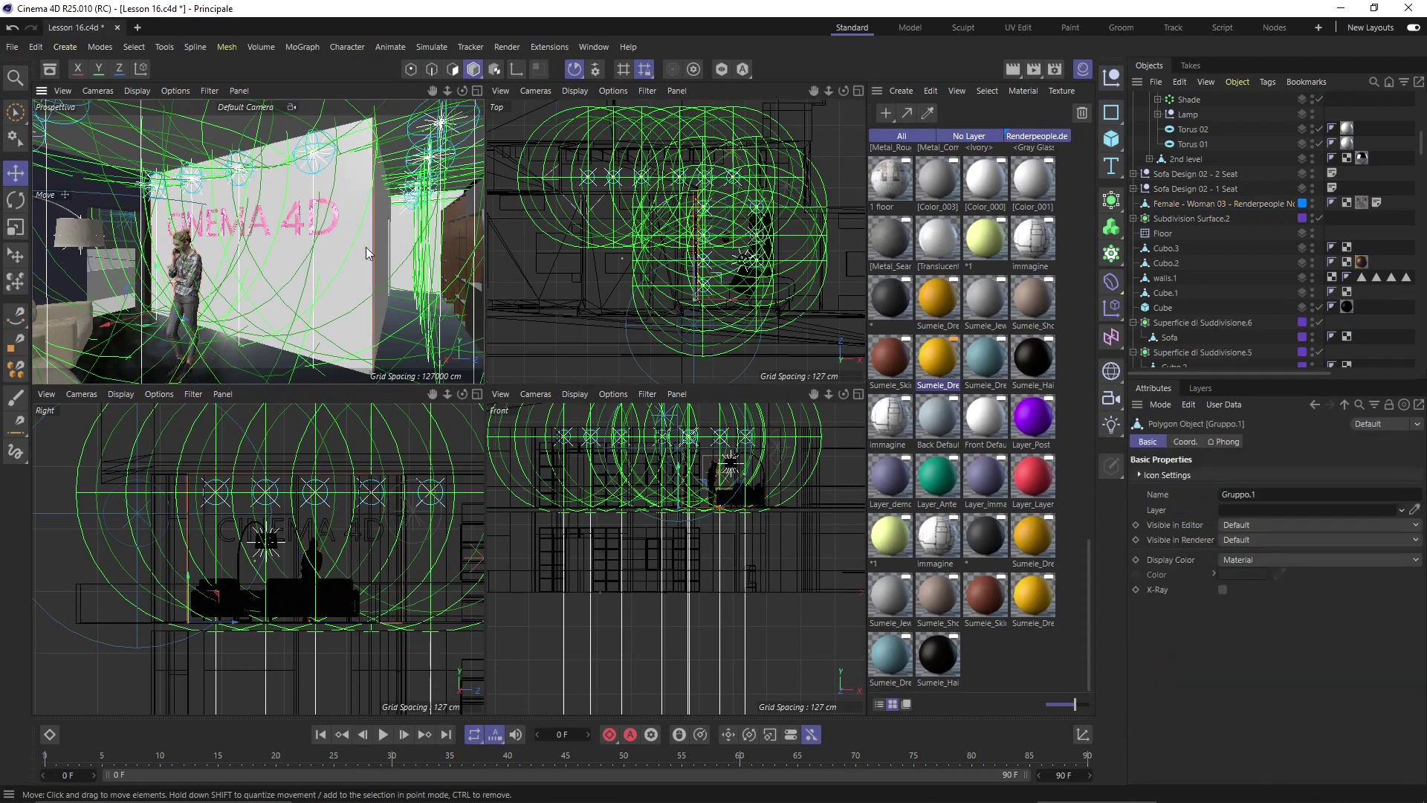
{"action": "left_click", "coordinate": [929, 113]}
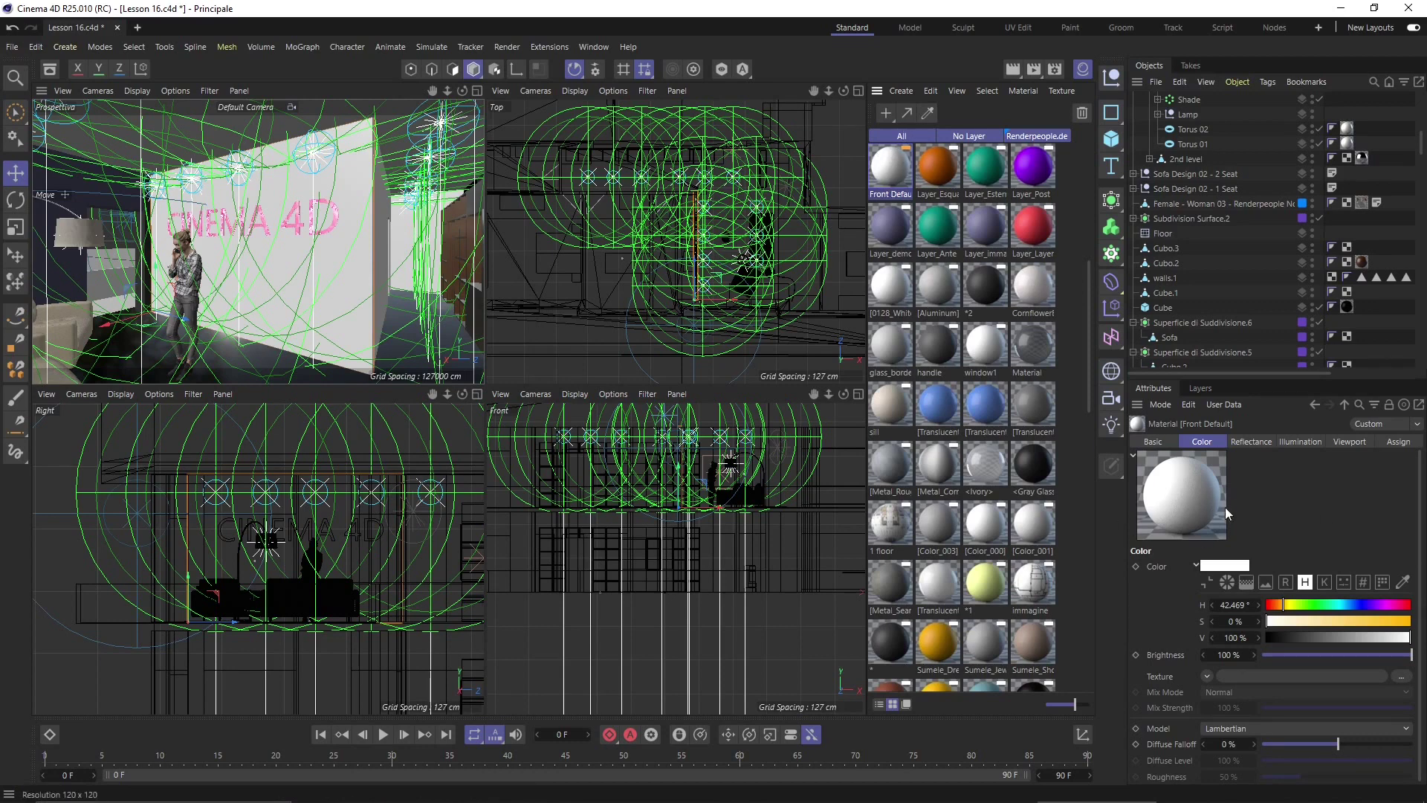
Step: Open Front Default in the Material Editor and move the editor window aside
{"action": "double_click", "coordinate": [895, 162]}
{"action": "left_click_drag", "start_coordinate": [996, 148], "coordinate": [631, 155]}
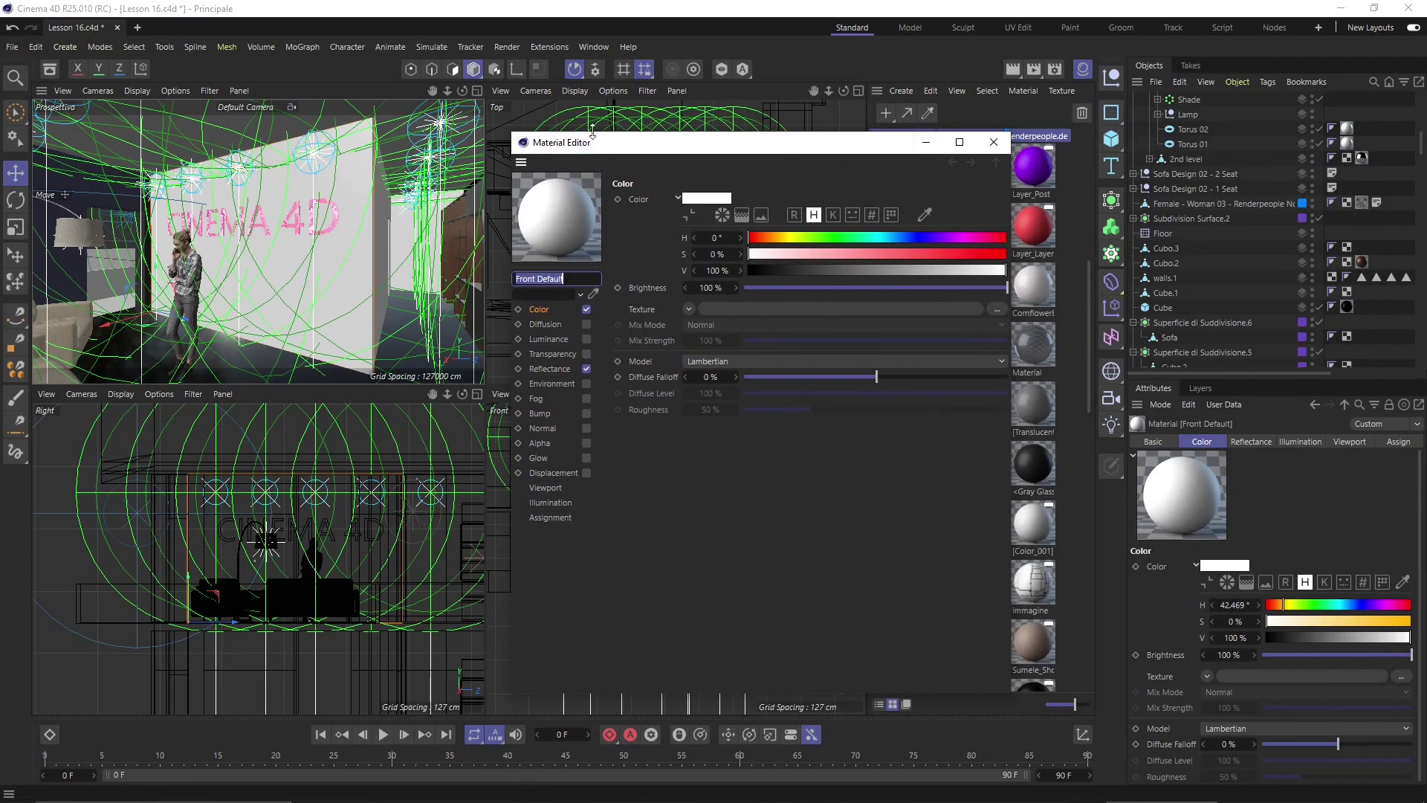
{"action": "left_click", "coordinate": [594, 45]}
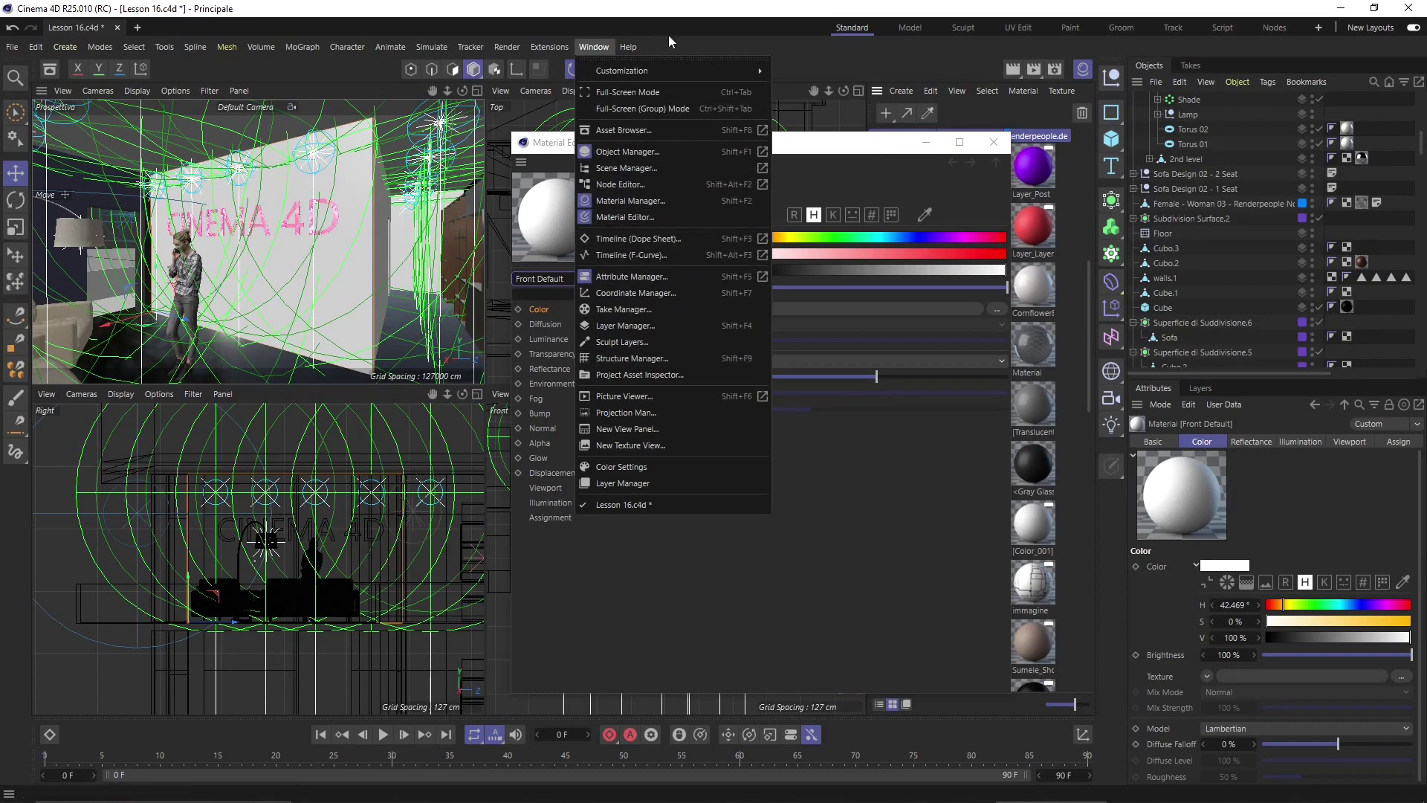
{"action": "left_click", "coordinate": [680, 13]}
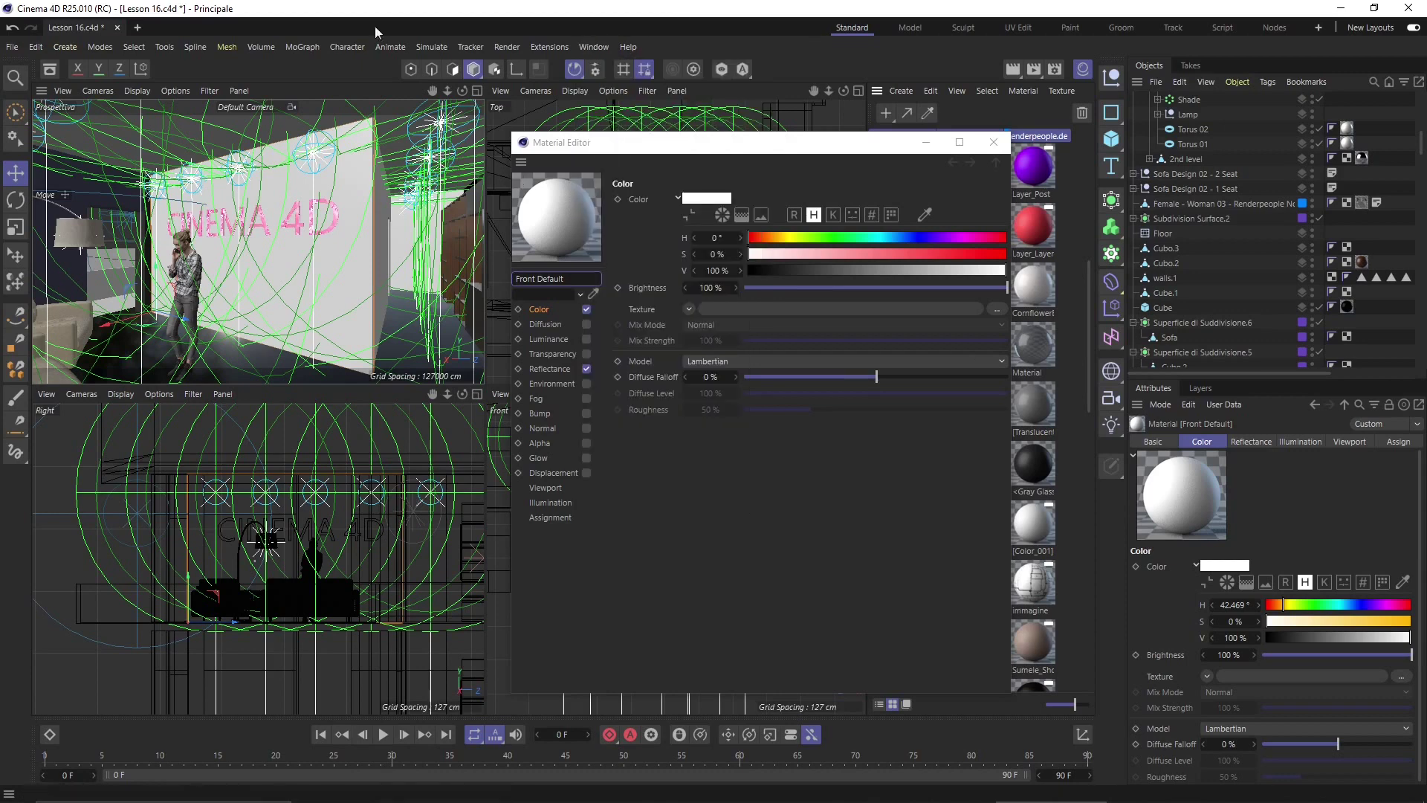
{"action": "left_click_drag", "start_coordinate": [521, 162], "coordinate": [703, 239]}
{"action": "left_click_drag", "start_coordinate": [721, 168], "coordinate": [697, 134]}
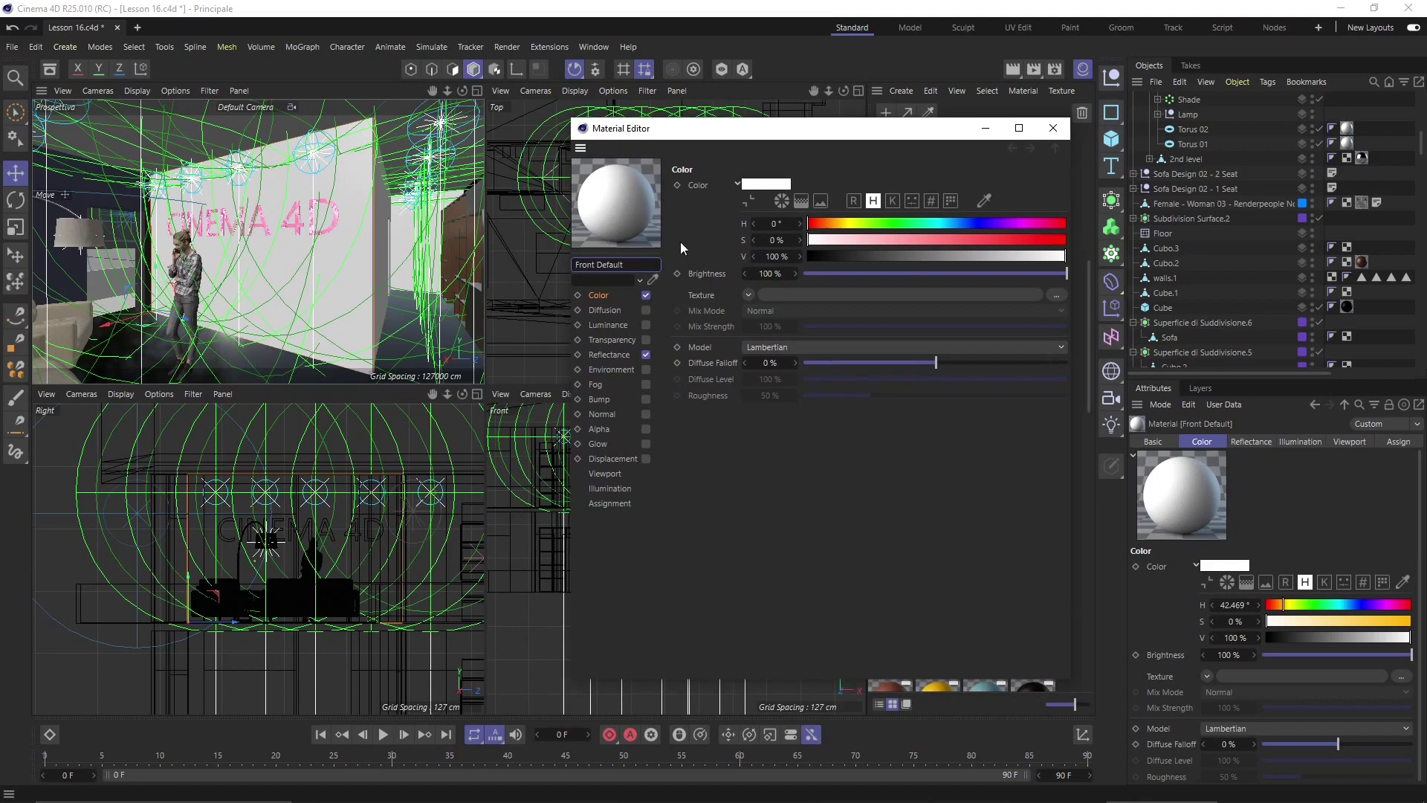
{"action": "left_click_drag", "start_coordinate": [621, 134], "coordinate": [606, 138]}
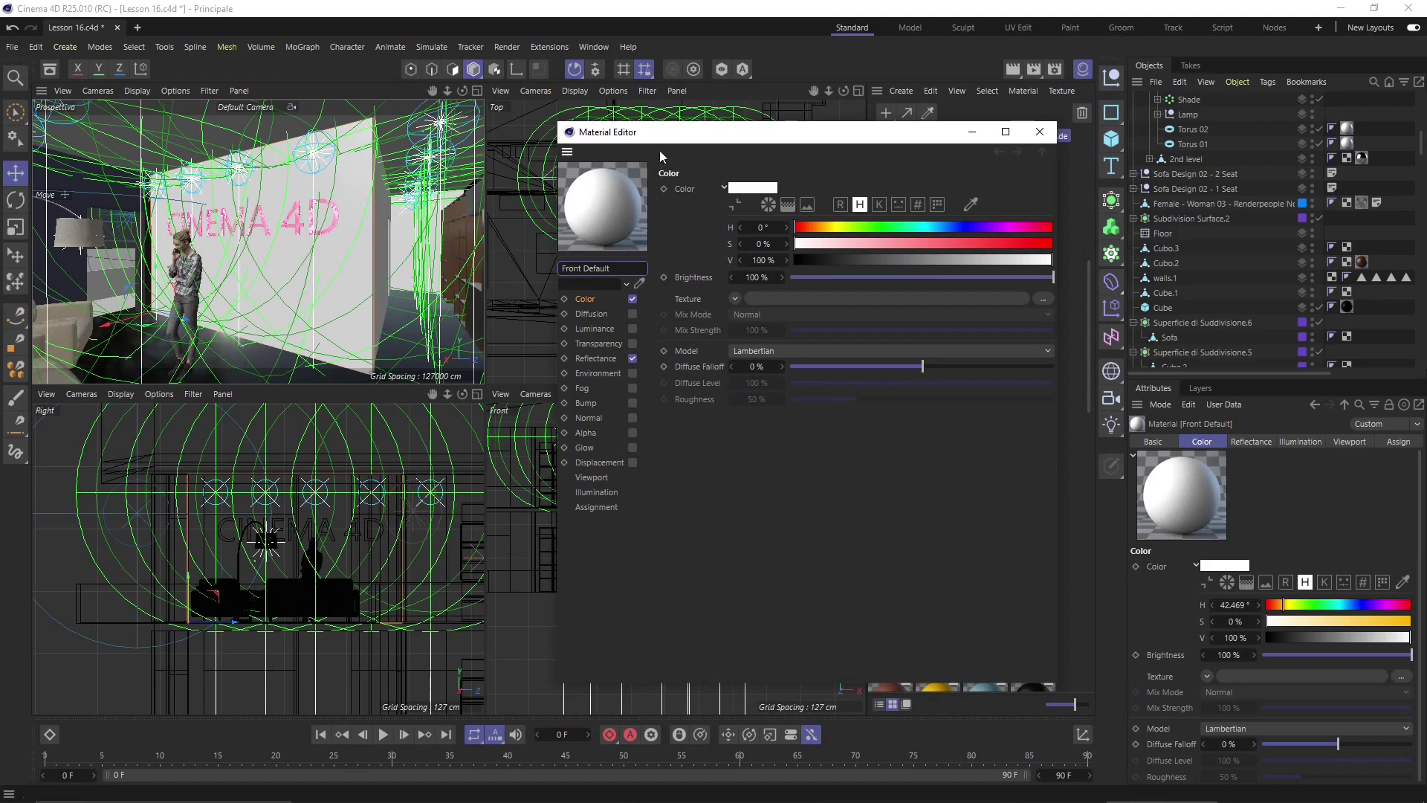
{"action": "mouse_move", "coordinate": [663, 141]}
{"action": "left_mouse_down"}
{"action": "mouse_move", "coordinate": [638, 159]}
{"action": "mouse_move", "coordinate": [663, 143]}
{"action": "left_mouse_up"}
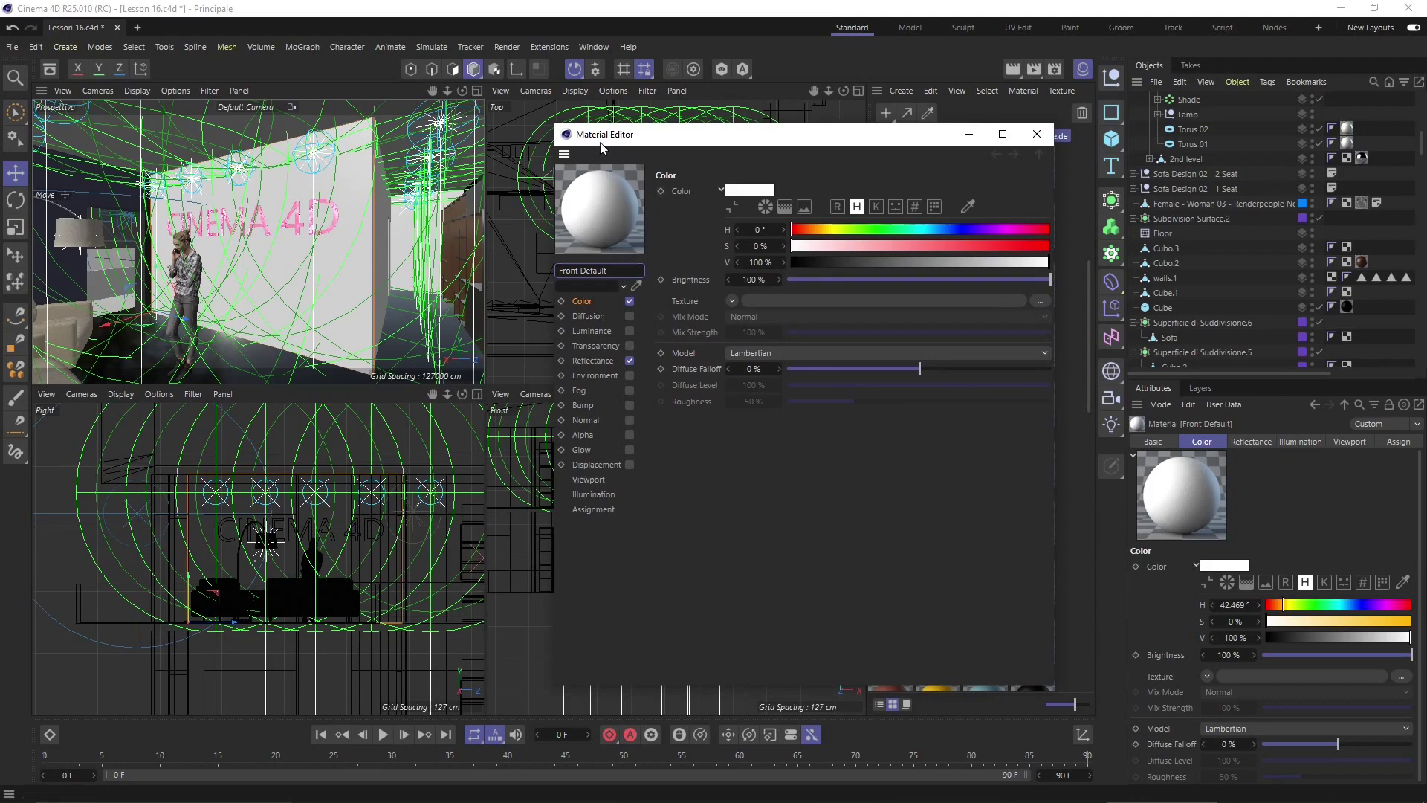
{"action": "mouse_move", "coordinate": [611, 147]}
{"action": "left_mouse_down"}
{"action": "mouse_move", "coordinate": [628, 182]}
{"action": "mouse_move", "coordinate": [597, 151]}
{"action": "mouse_move", "coordinate": [611, 152]}
{"action": "left_mouse_up"}
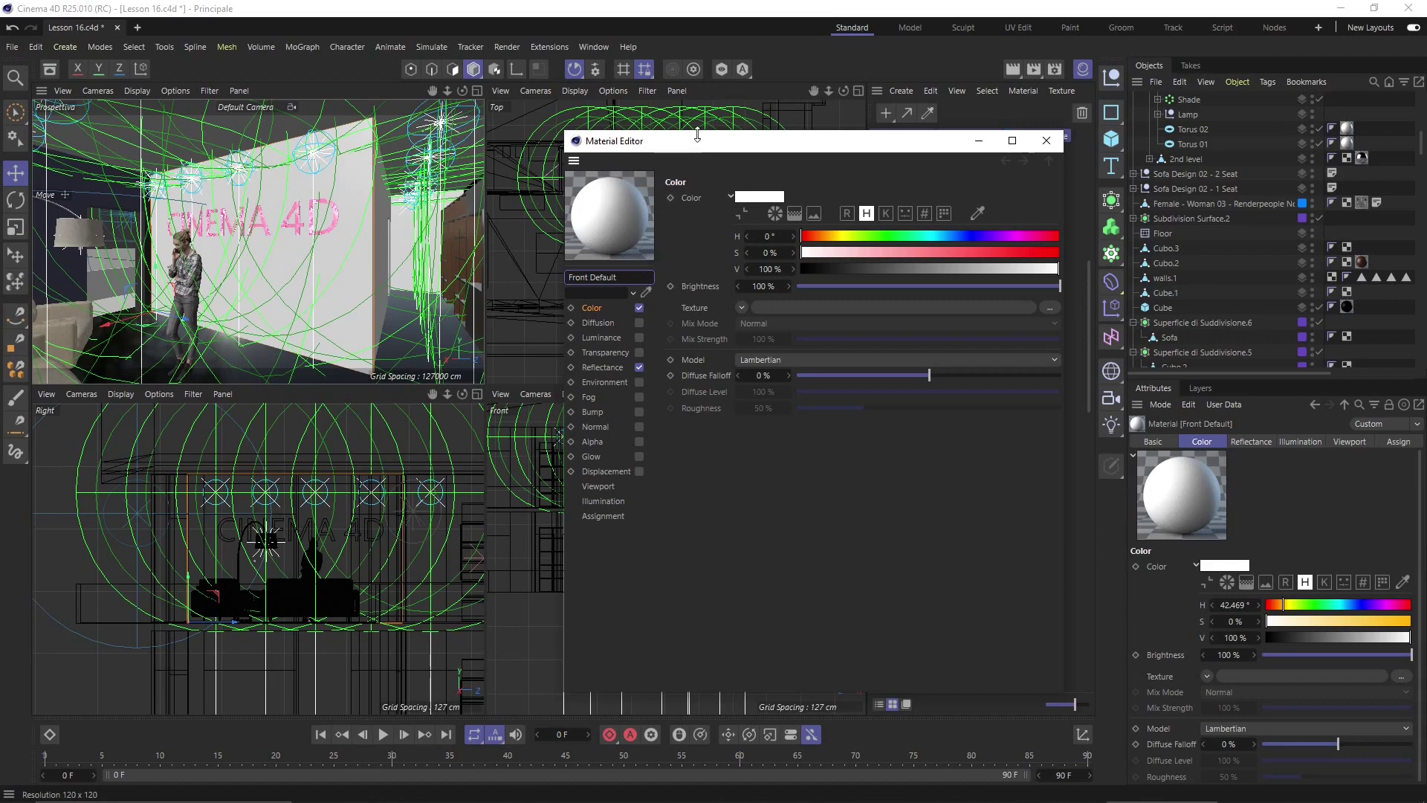
Step: Nudge the Front Default Material Editor window into position
{"action": "left_click_drag", "start_coordinate": [706, 142], "coordinate": [700, 139]}
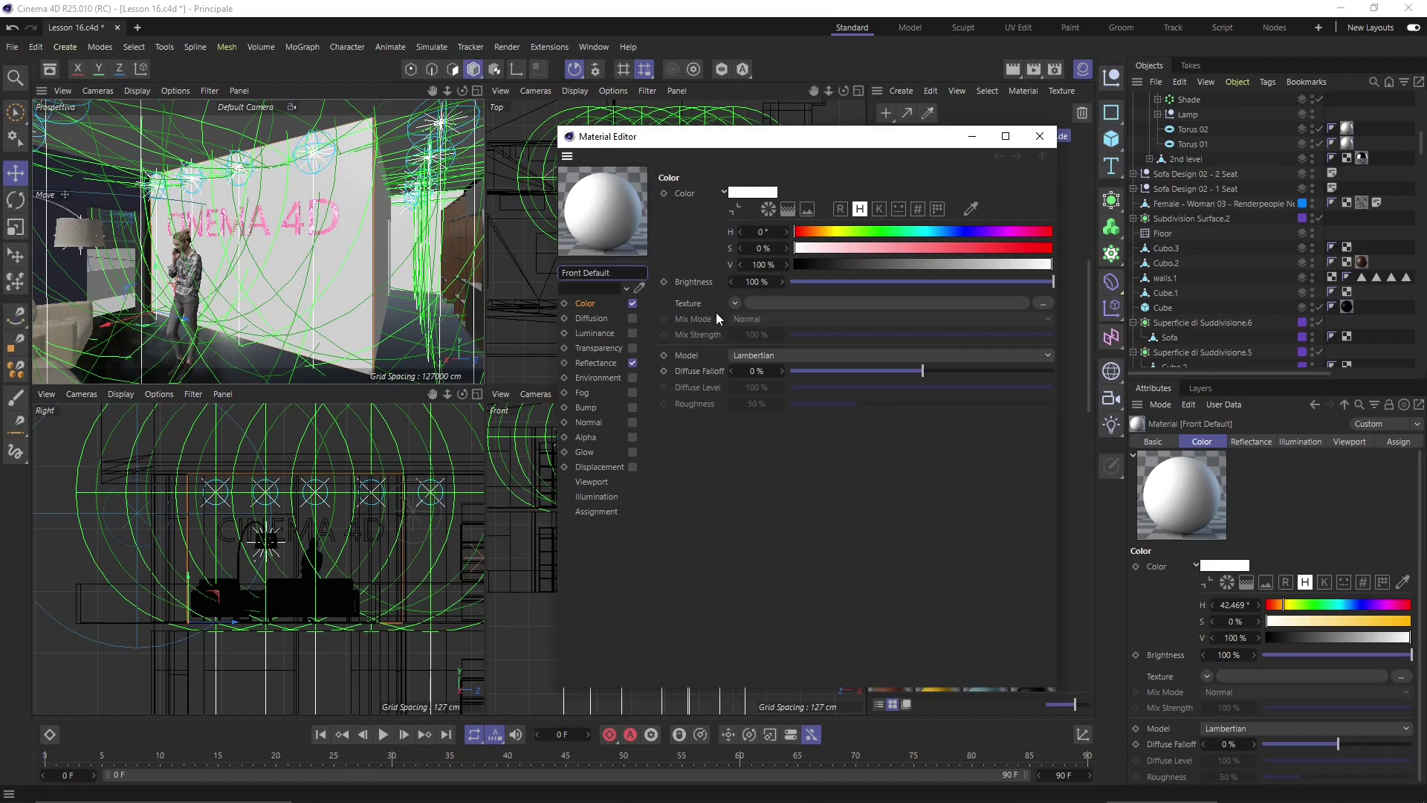
{"action": "left_click_drag", "start_coordinate": [747, 141], "coordinate": [736, 139]}
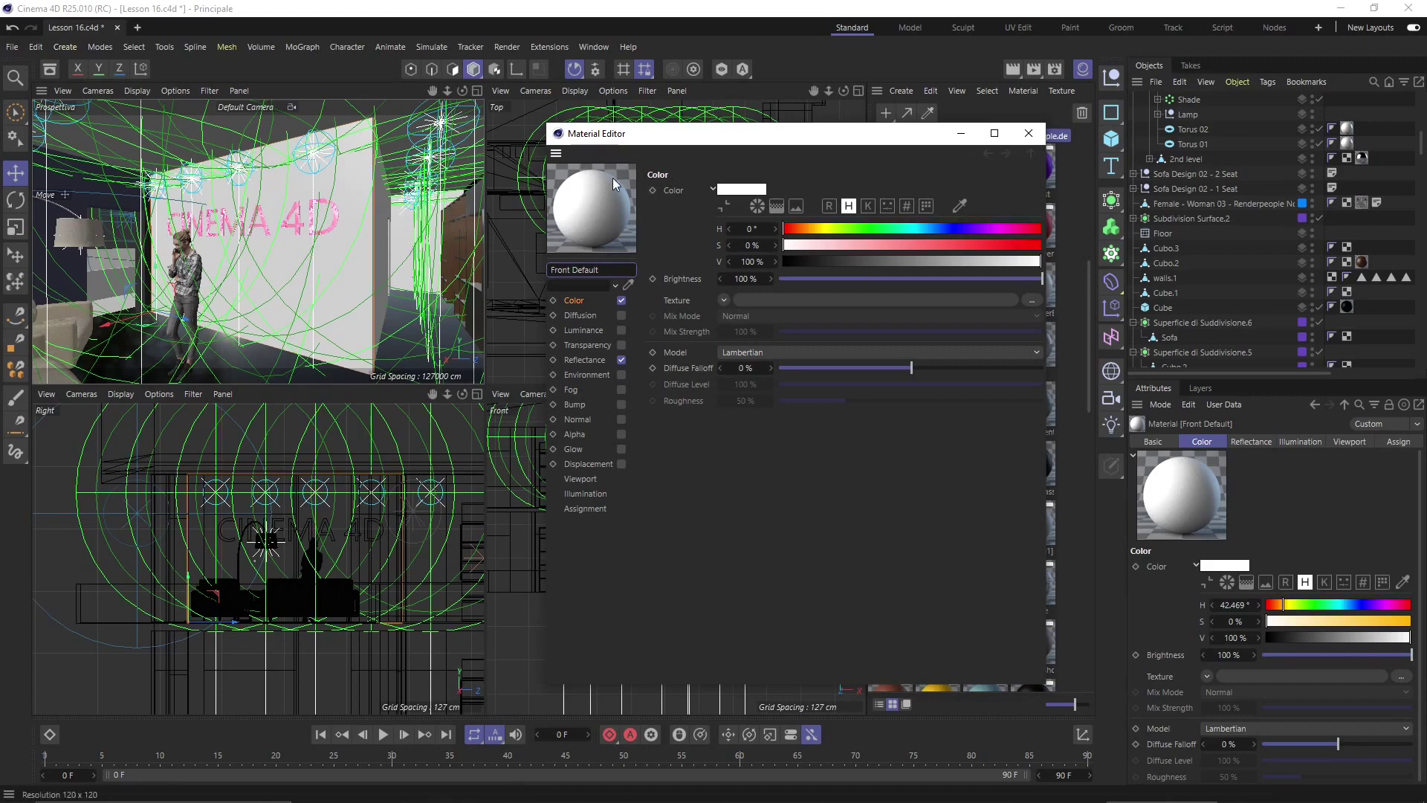
Step: Set Front Default's colour to pale pink (H 0°, S 23.448%, V 94.483%), keeping Brightness at 100%
{"action": "left_click", "coordinate": [742, 189]}
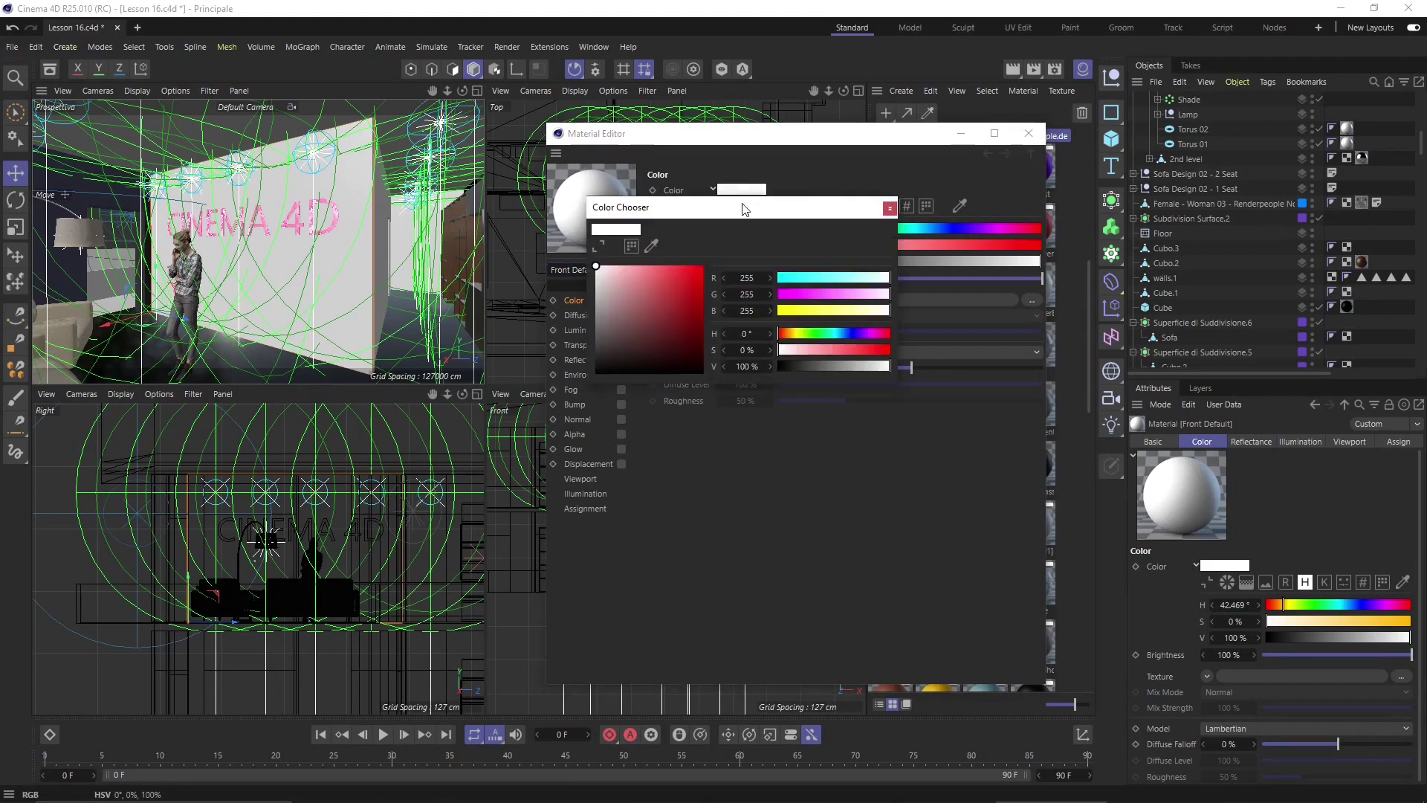
{"action": "left_click", "coordinate": [673, 289]}
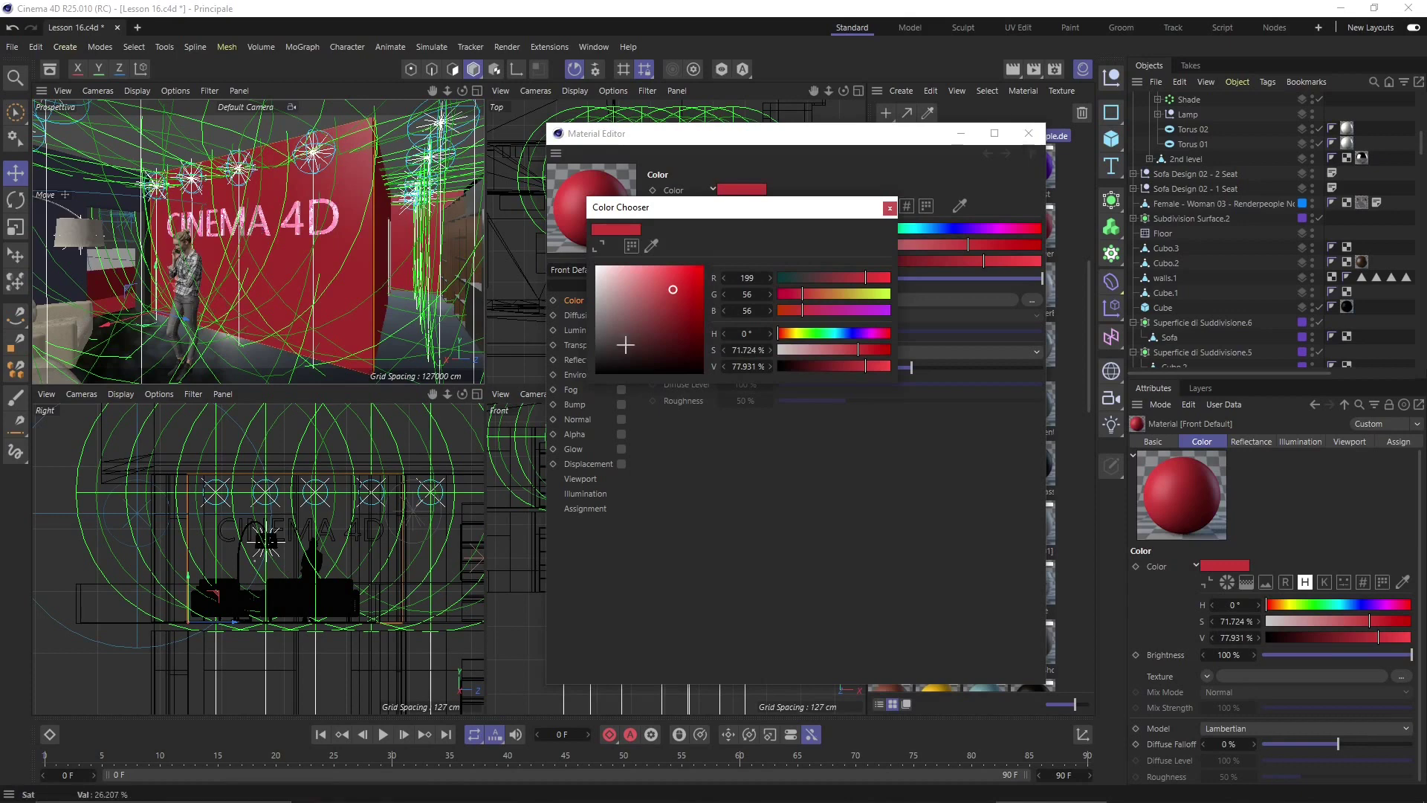
{"action": "left_click_drag", "start_coordinate": [625, 327], "coordinate": [631, 282]}
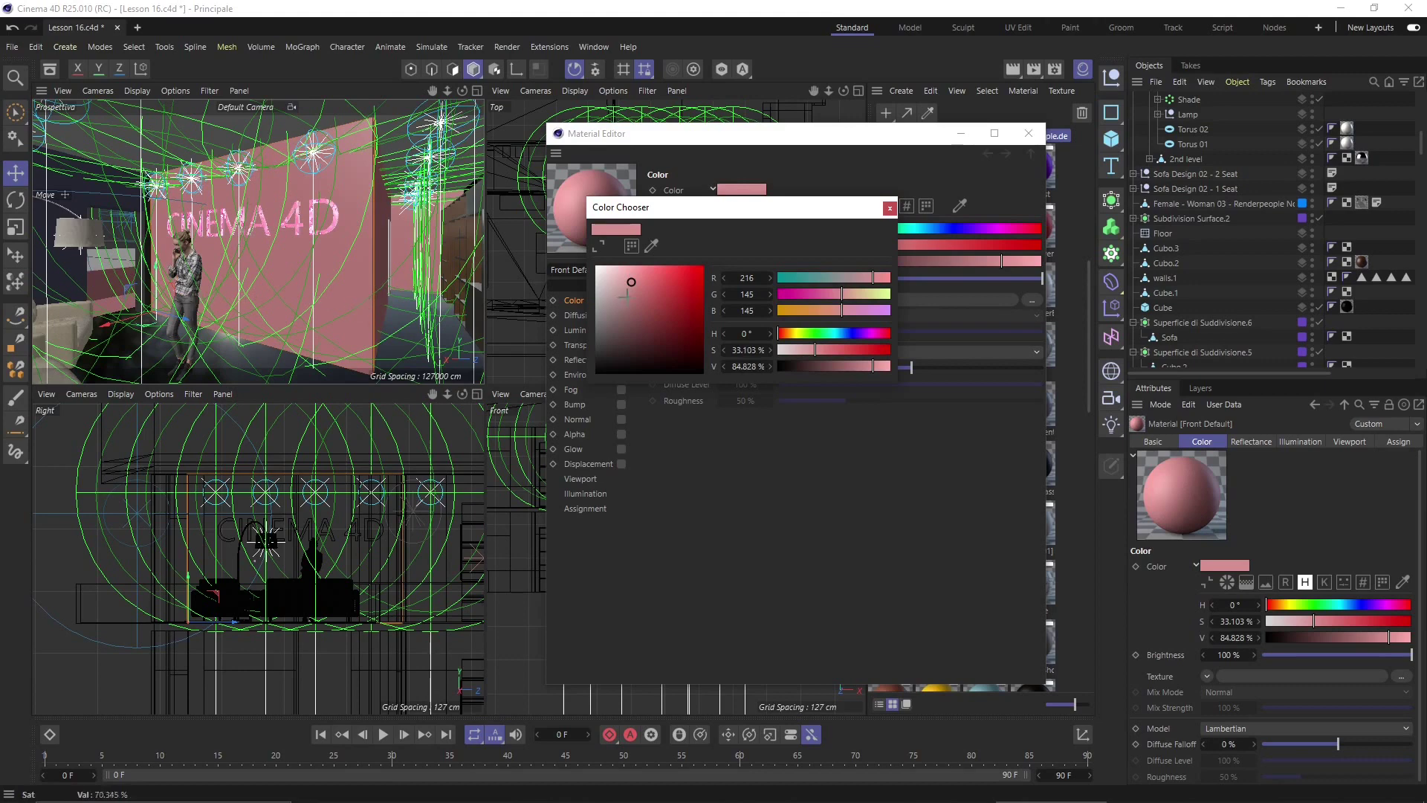
{"action": "left_click_drag", "start_coordinate": [623, 285], "coordinate": [621, 271]}
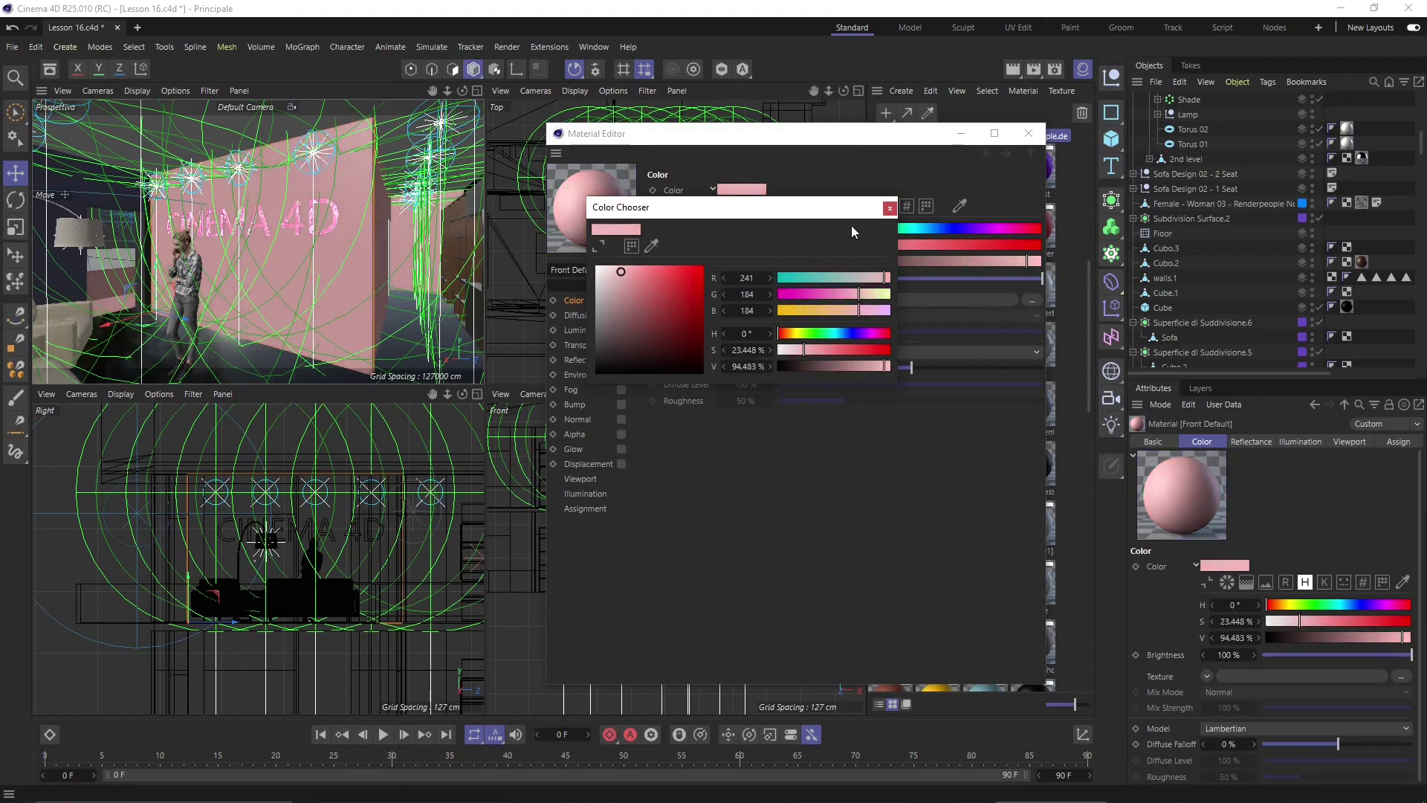
{"action": "left_click", "coordinate": [889, 208]}
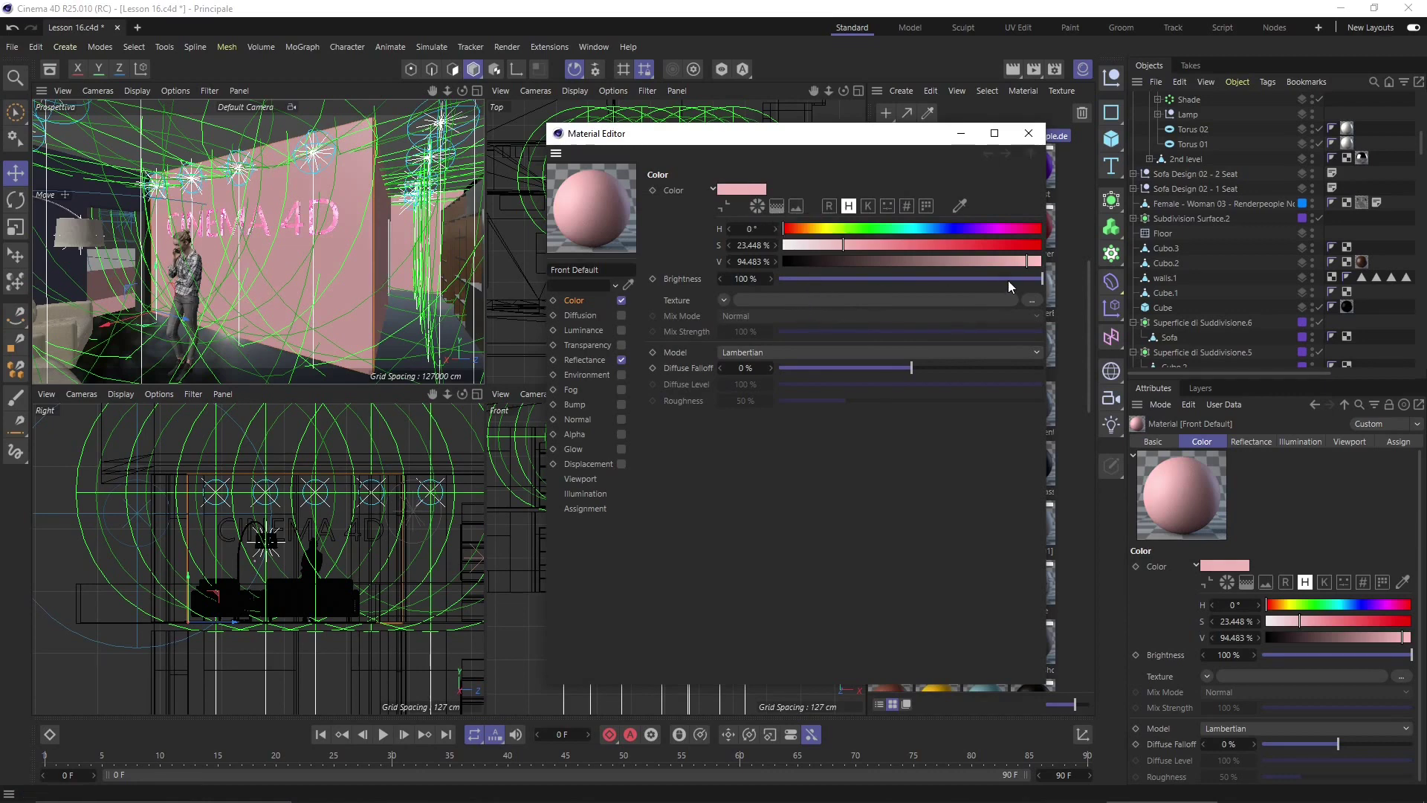
{"action": "left_click_drag", "start_coordinate": [1008, 280], "coordinate": [1046, 286]}
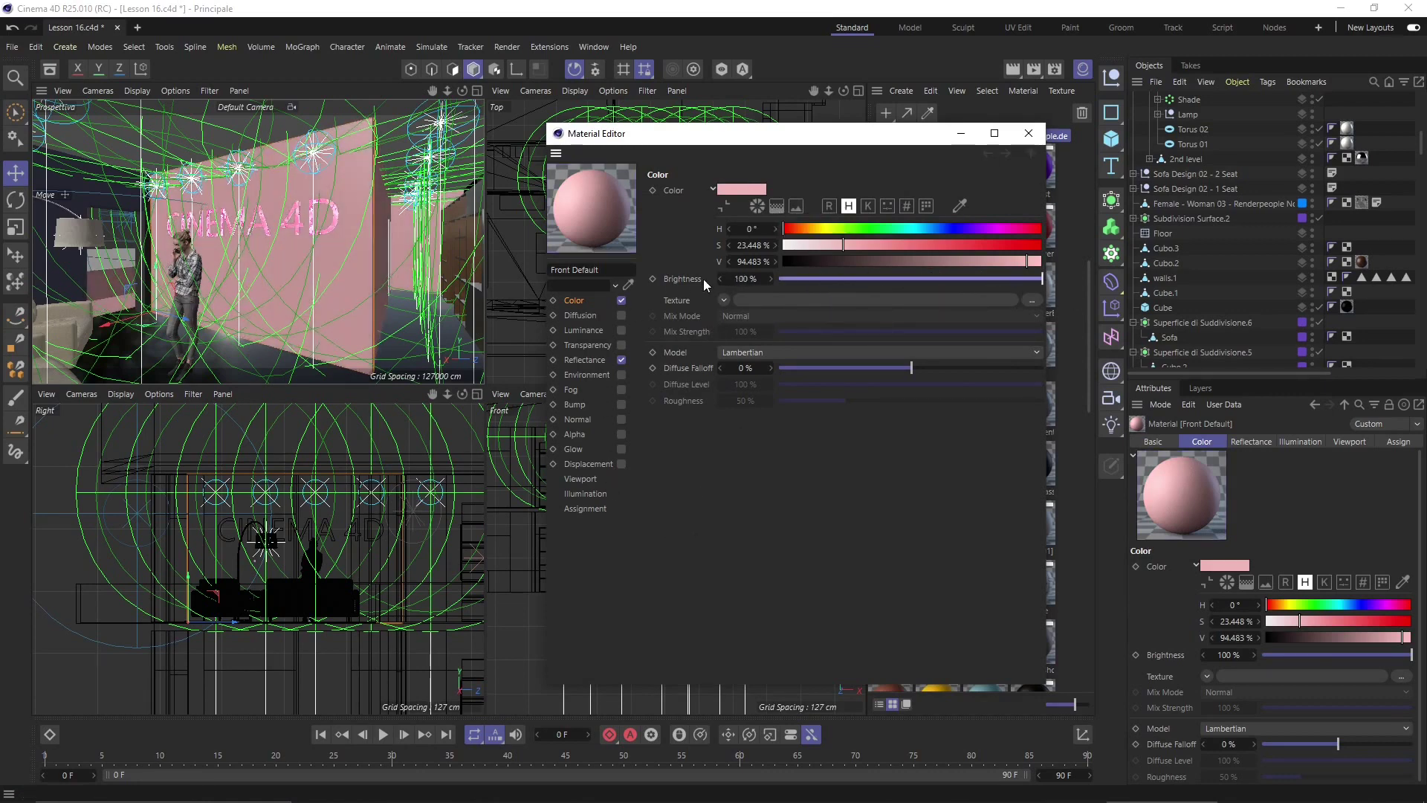